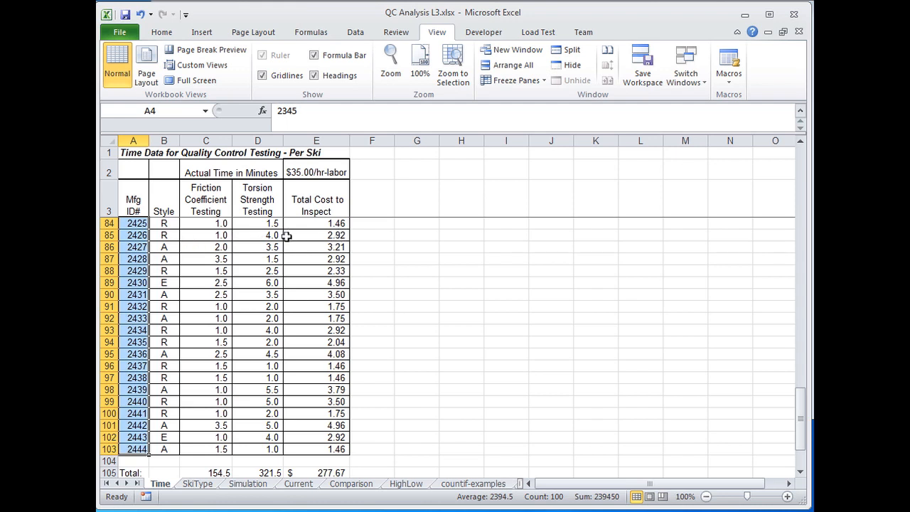
Examine the formulas behind the total and average inspection cost below the per-ski data in column E.
{"action": "scroll", "coordinate": [327, 425], "scroll_direction": "down", "scroll_amount": 1}
{"action": "left_click", "coordinate": [331, 436]}
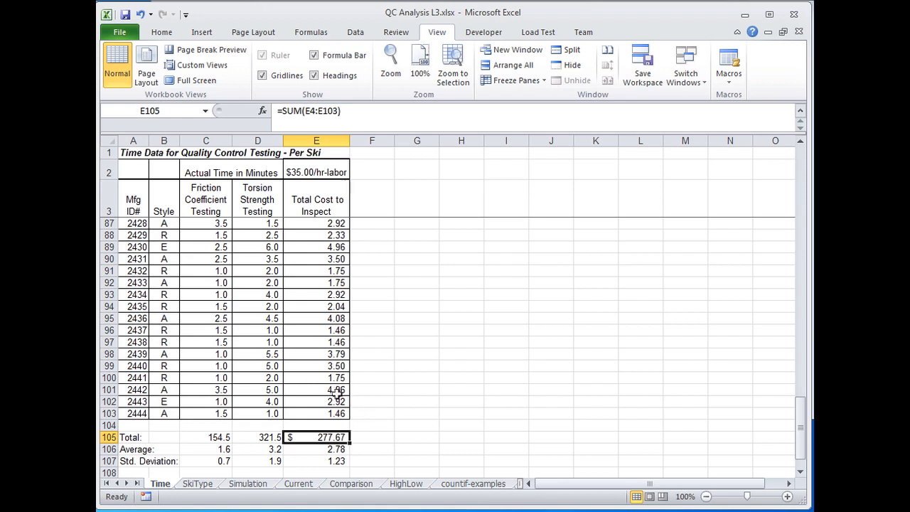
{"action": "left_click", "coordinate": [337, 449]}
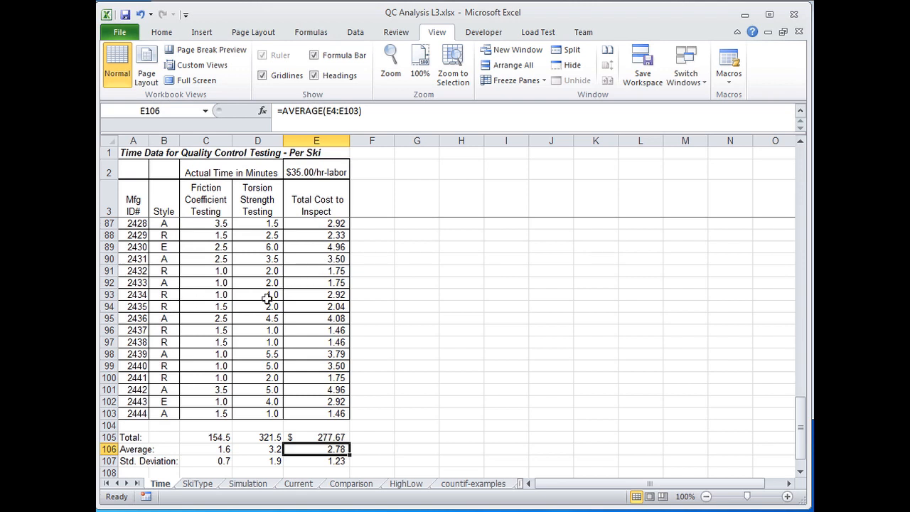
Open the SkiType sheet and look over the Quantity of Skis Tested column and styles A, E and R.
{"action": "left_click", "coordinate": [199, 484]}
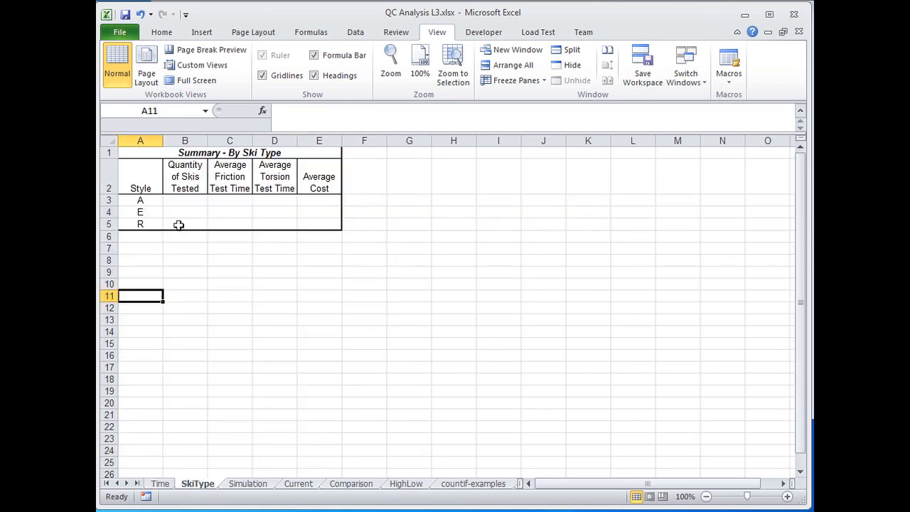
{"action": "left_click", "coordinate": [185, 173]}
{"action": "left_click", "coordinate": [179, 199]}
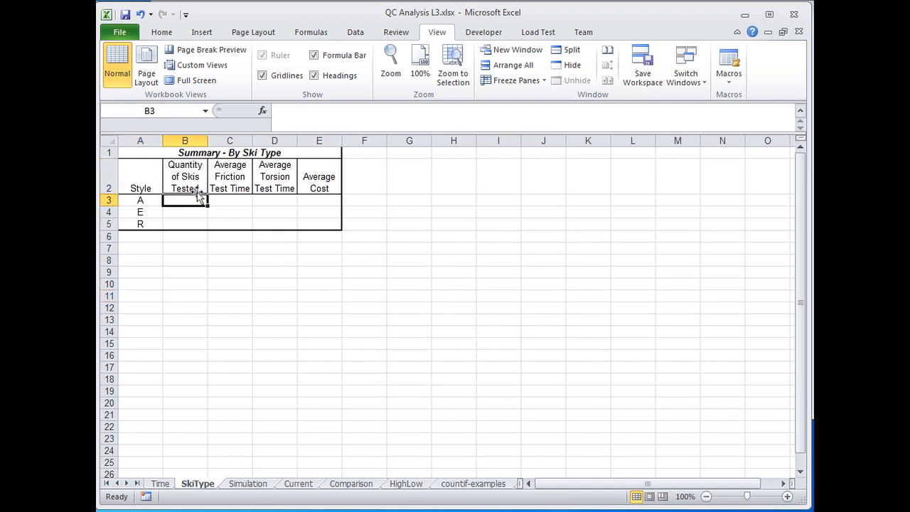
{"action": "left_click", "coordinate": [144, 200]}
{"action": "left_click", "coordinate": [147, 212]}
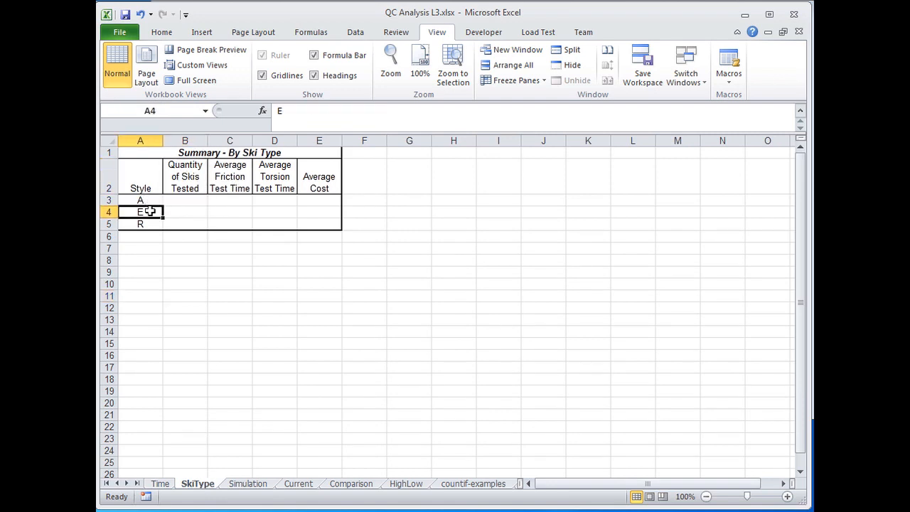
{"action": "left_click", "coordinate": [147, 224]}
Count the style A skis in B3 with =COUNTIF(Time!B4:B103,SkiType!A3) and copy the formula down to B5.
{"action": "left_click", "coordinate": [202, 198]}
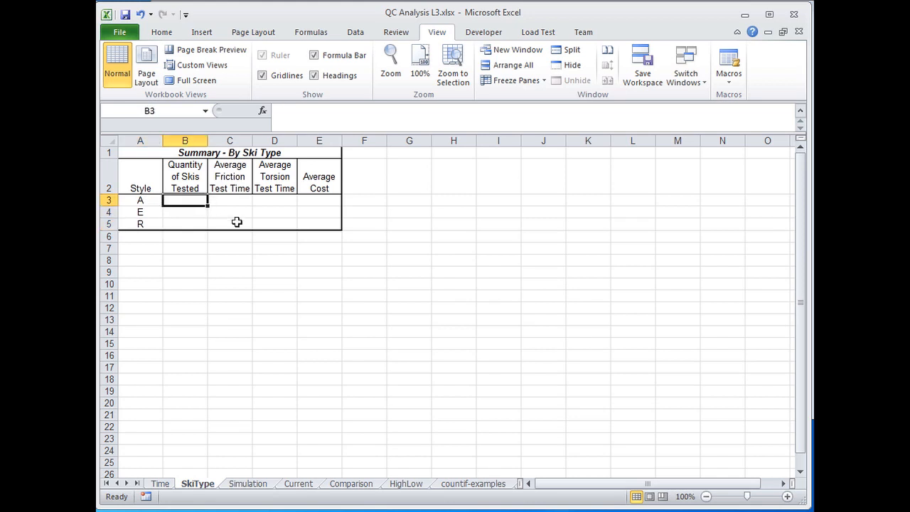
{"action": "type", "text": "="}
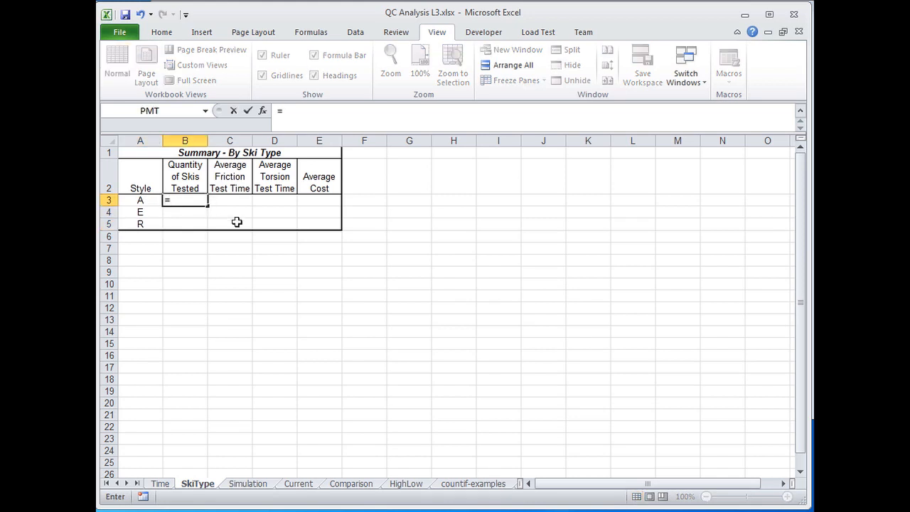
{"action": "type", "text": "count"}
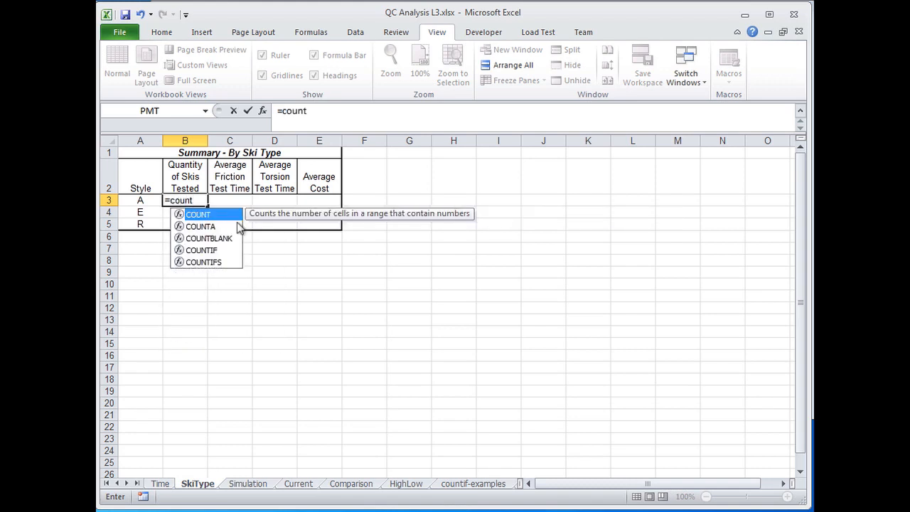
{"action": "type", "text": "if("}
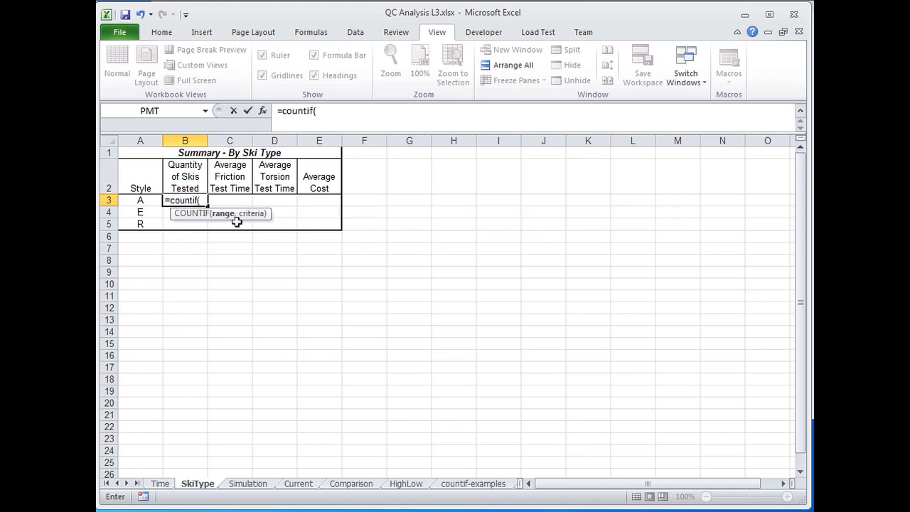
{"action": "left_click", "coordinate": [160, 484]}
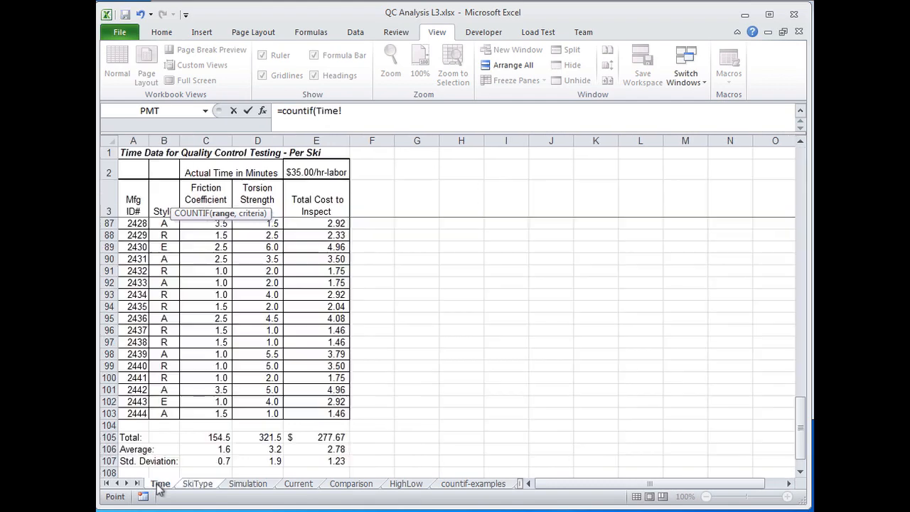
{"action": "left_click_drag", "start_coordinate": [168, 413], "coordinate": [177, 224]}
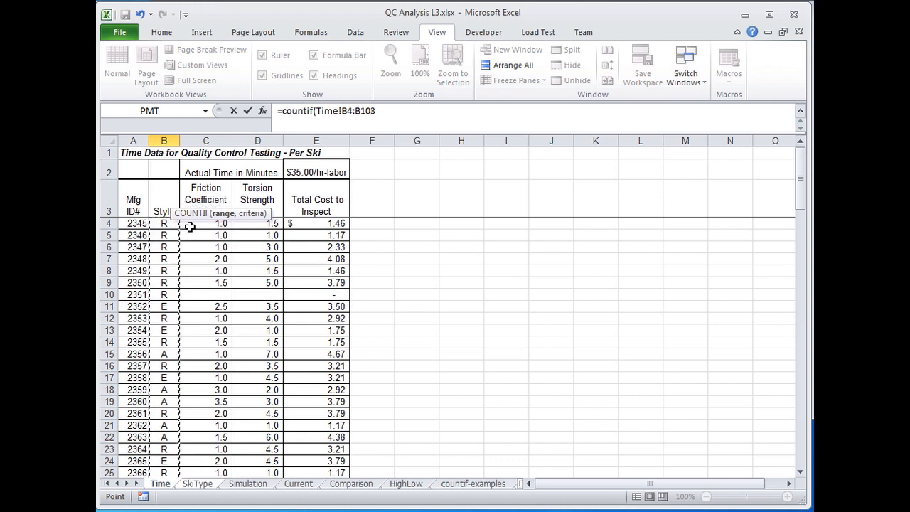
{"action": "left_click", "coordinate": [388, 110]}
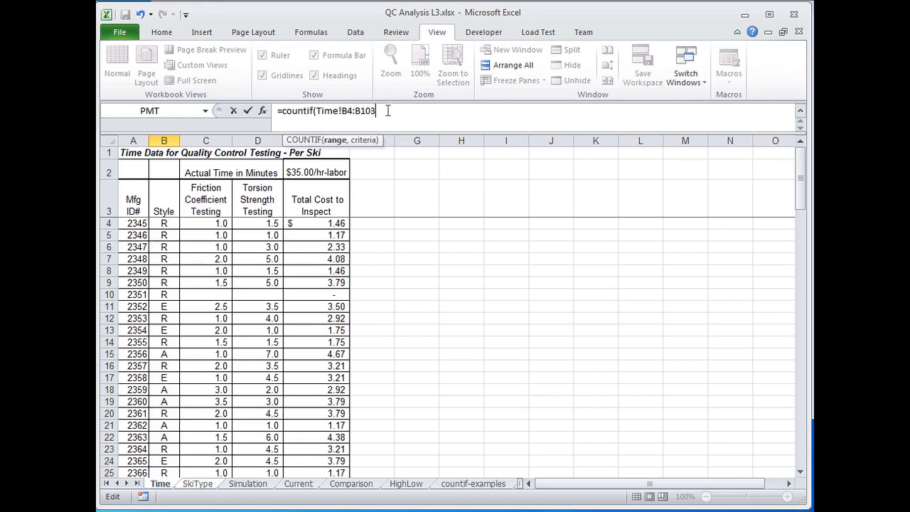
{"action": "type", "text": ","}
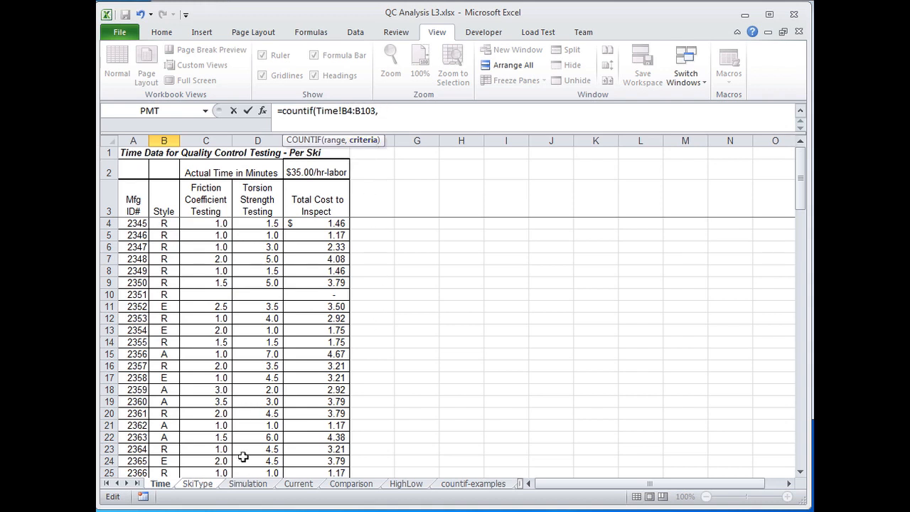
{"action": "left_click", "coordinate": [210, 486]}
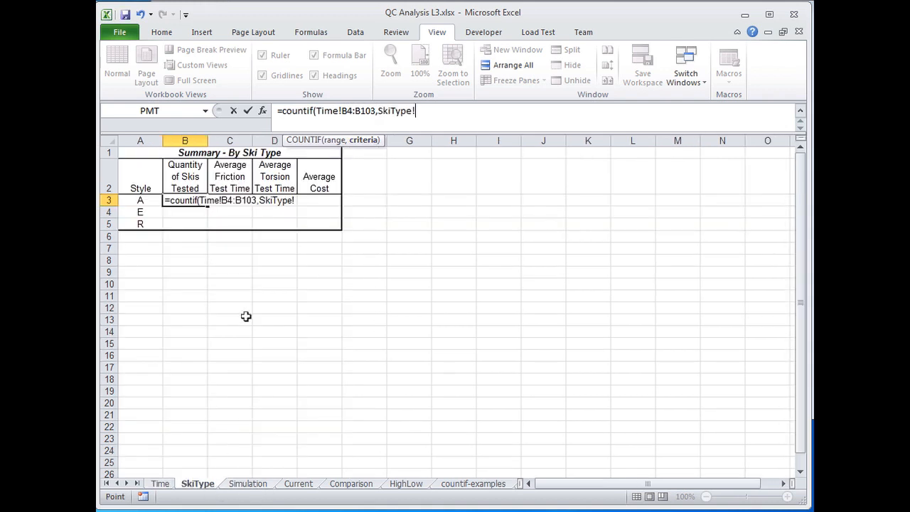
{"action": "left_click", "coordinate": [141, 200]}
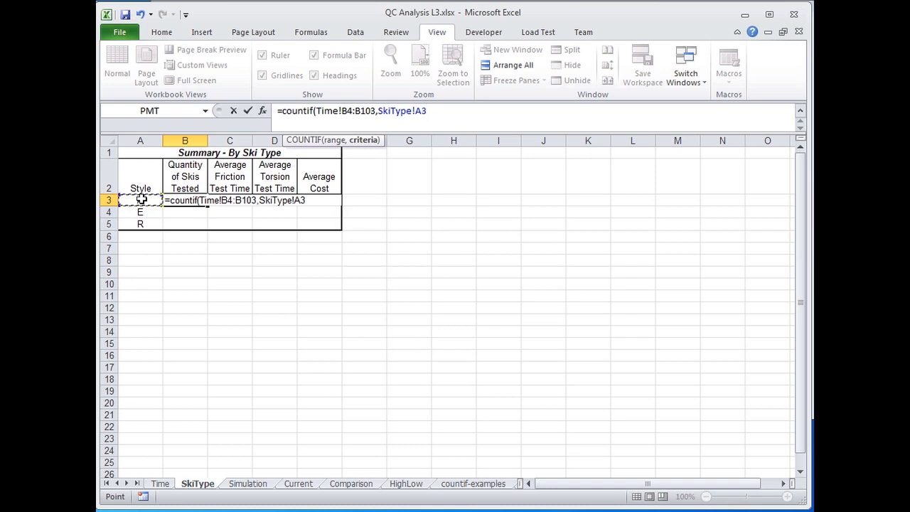
{"action": "type", "text": ")"}
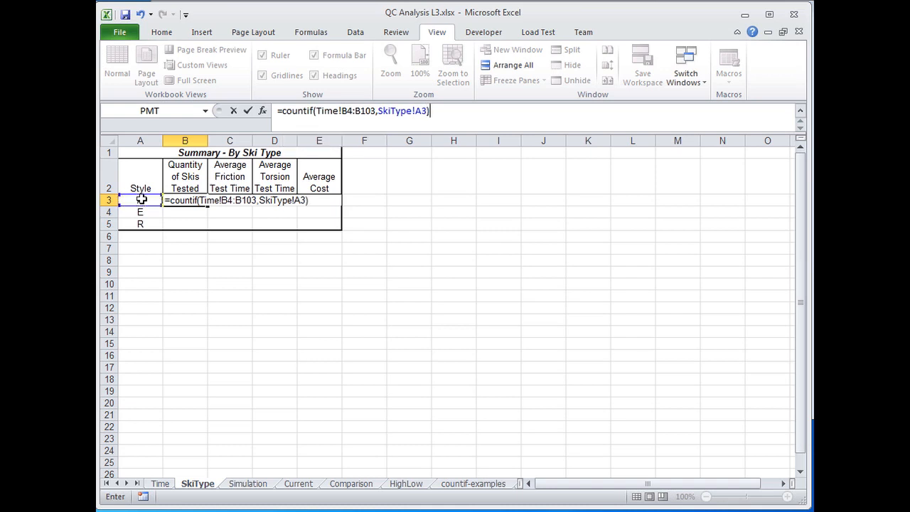
{"action": "key", "text": "ctrl+Return"}
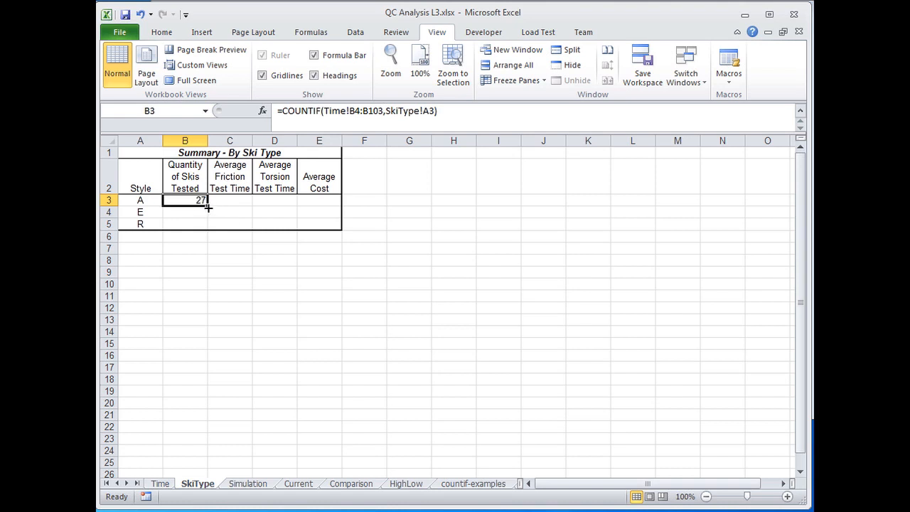
{"action": "left_click_drag", "start_coordinate": [208, 205], "coordinate": [208, 228]}
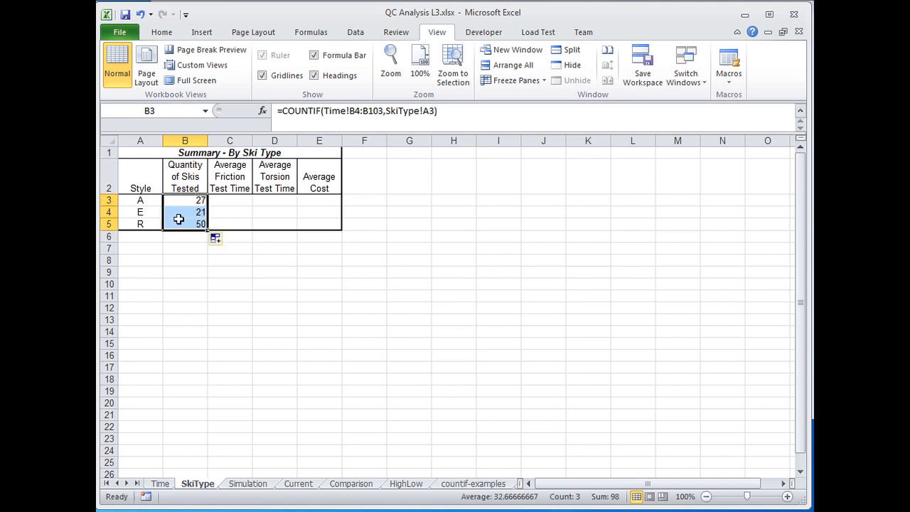
Add a check total of the tested ski quantities in B7 with =SUM(B3:B5).
{"action": "left_click", "coordinate": [183, 249]}
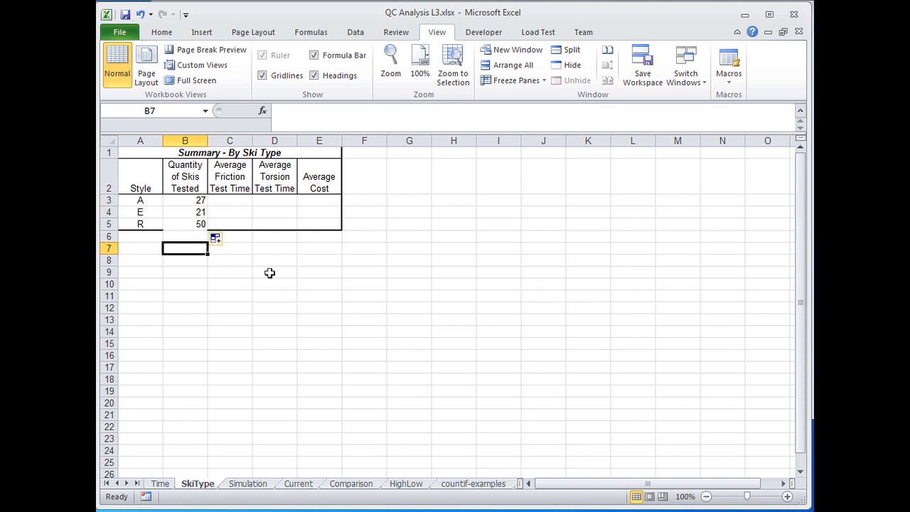
{"action": "type", "text": "count"}
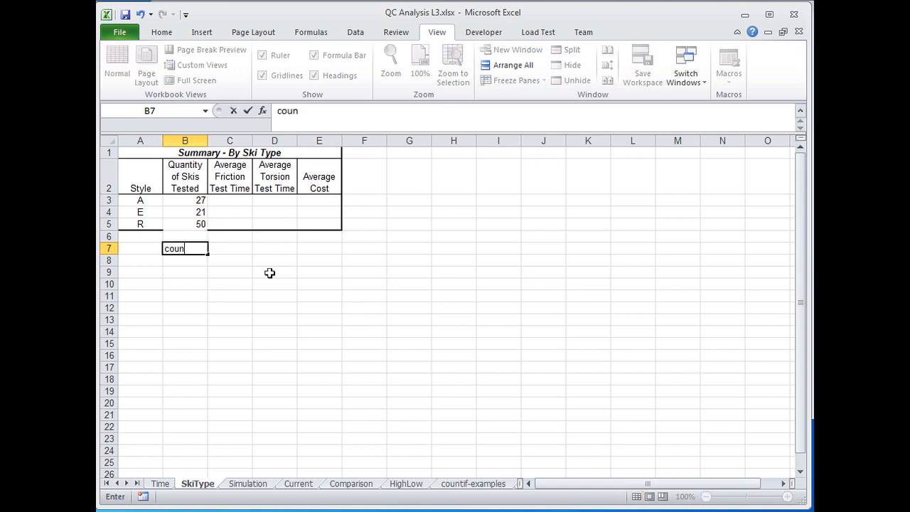
{"action": "key", "text": "BackSpace"}
{"action": "key", "text": "BackSpace"}
{"action": "key", "text": "BackSpace"}
{"action": "key", "text": "BackSpace"}
{"action": "type", "text": "=count"}
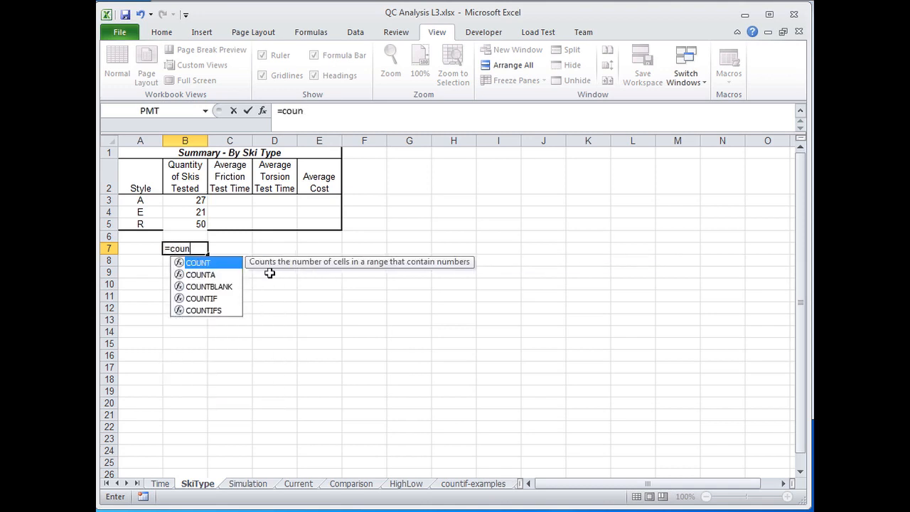
{"action": "key", "text": "BackSpace"}
{"action": "key", "text": "BackSpace"}
{"action": "key", "text": "BackSpace"}
{"action": "key", "text": "BackSpace"}
{"action": "type", "text": "sum"}
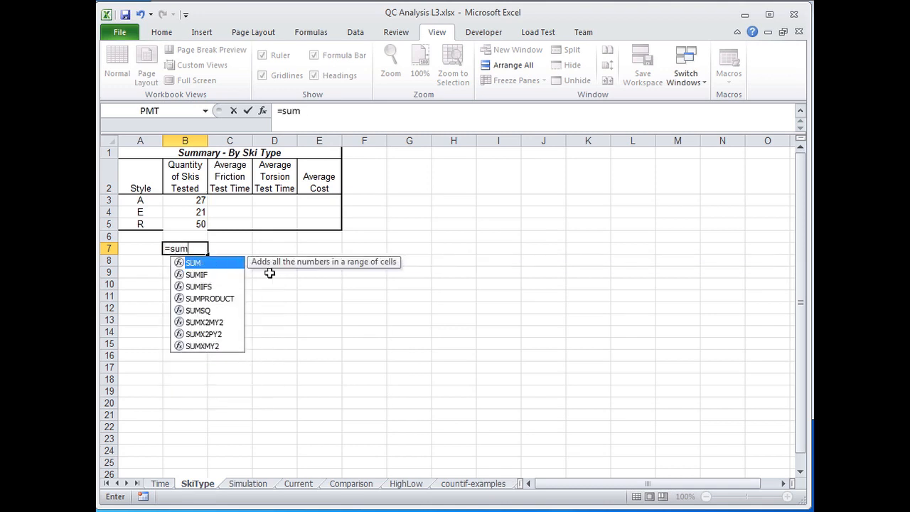
{"action": "type", "text": "("}
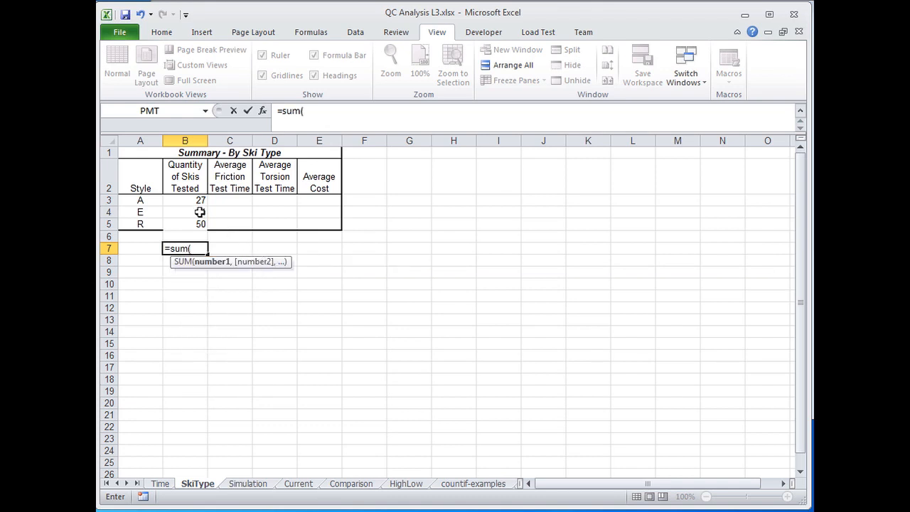
{"action": "left_click_drag", "start_coordinate": [198, 201], "coordinate": [186, 224]}
{"action": "type", "text": ")"}
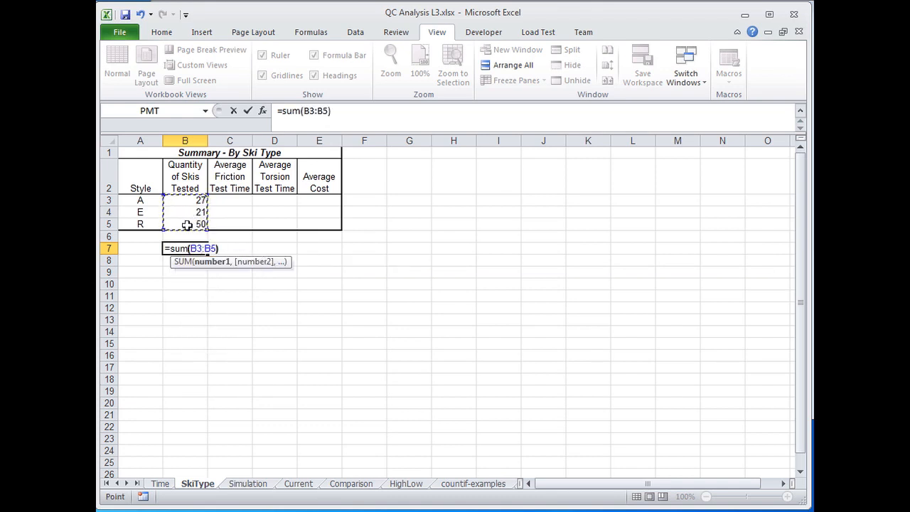
{"action": "key", "text": "Return"}
{"action": "key", "text": "Up"}
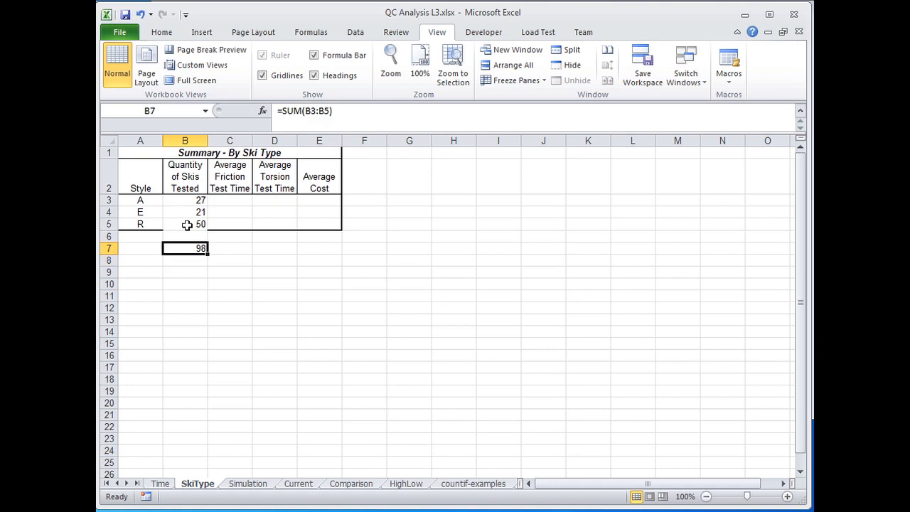
Lock the row references of the range in B3, making the formula =COUNTIF(Time!B$4:B$103,SkiType!A3).
{"action": "key", "text": "Up"}
{"action": "key", "text": "Up"}
{"action": "key", "text": "Up"}
{"action": "key", "text": "Up"}
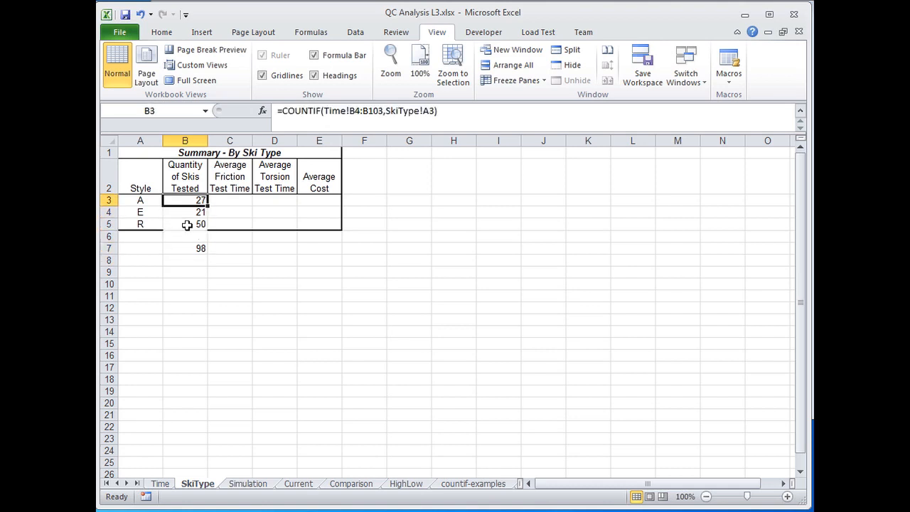
{"action": "key", "text": "Down"}
{"action": "key", "text": "Up"}
{"action": "left_click", "coordinate": [354, 112]}
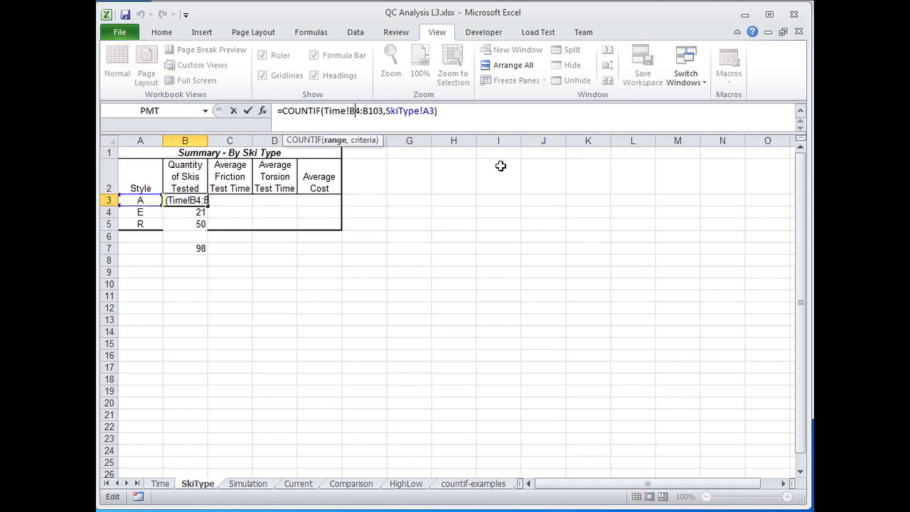
{"action": "type", "text": "$"}
{"action": "key", "text": "Right"}
{"action": "key", "text": "Right"}
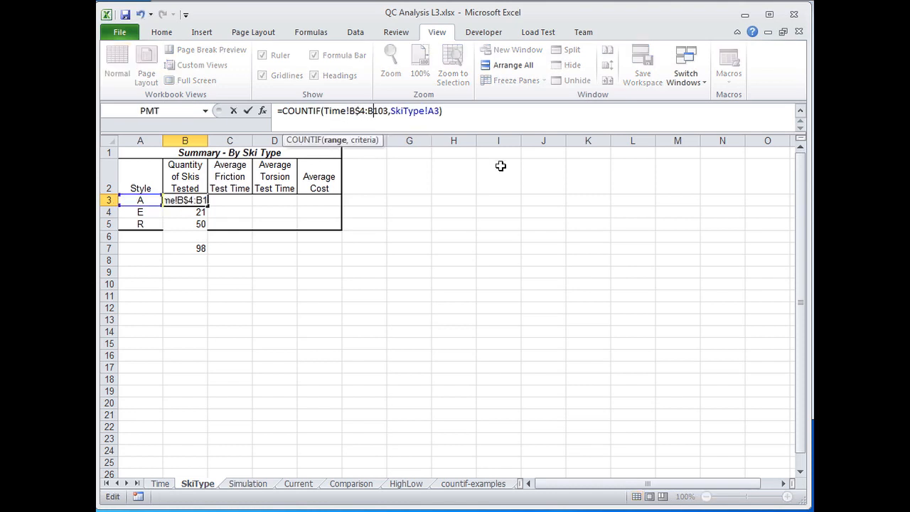
{"action": "type", "text": "$"}
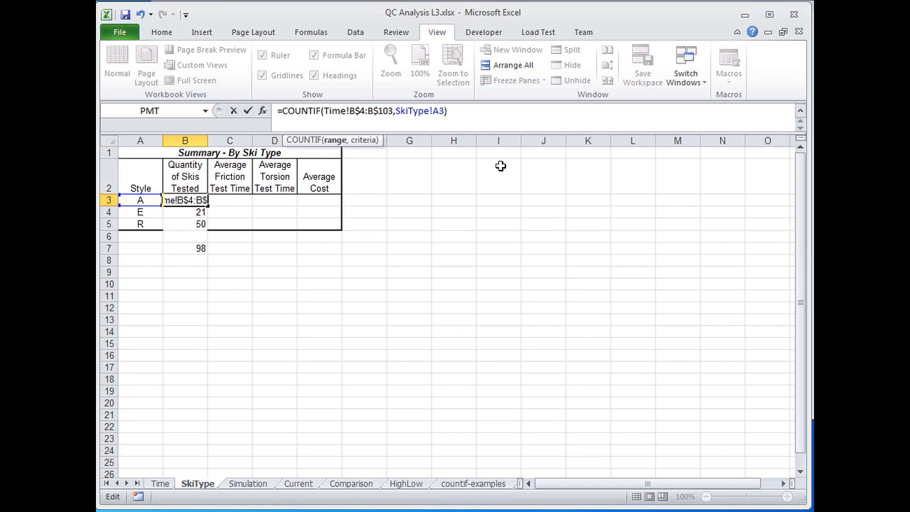
{"action": "key", "text": "Return"}
{"action": "key", "text": "Up"}
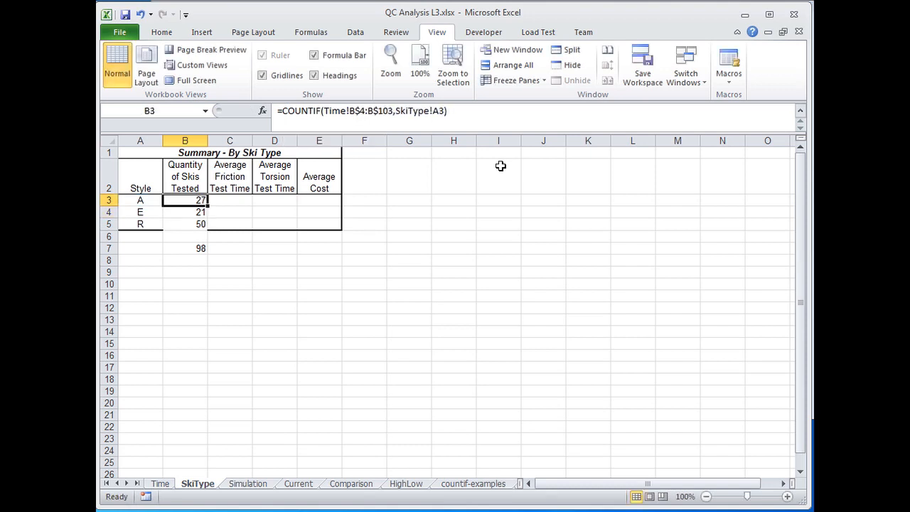
Copy the COUNTIF formula with locked rows from B3 down to B5 and check the total in B7.
{"action": "key", "text": "shift+Down"}
{"action": "key", "text": "shift+Down"}
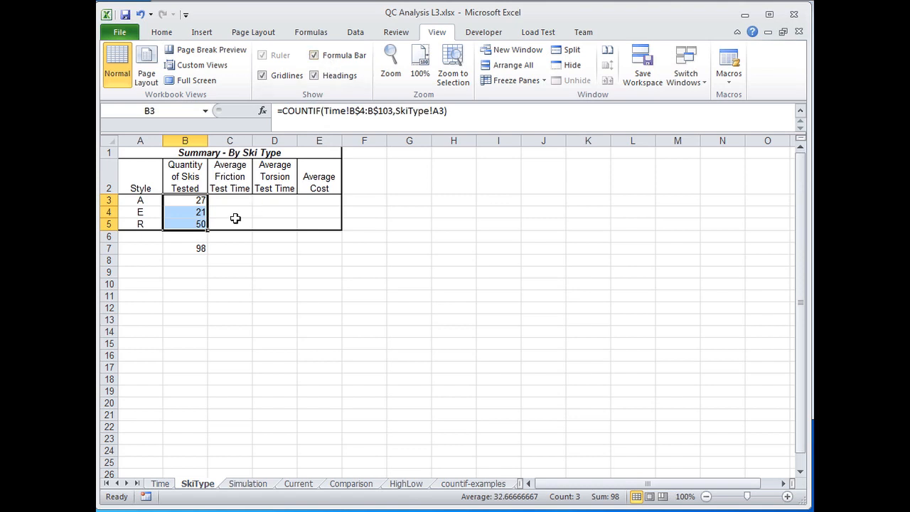
{"action": "left_click", "coordinate": [198, 203]}
{"action": "left_click_drag", "start_coordinate": [209, 206], "coordinate": [208, 229]}
{"action": "left_click", "coordinate": [197, 248]}
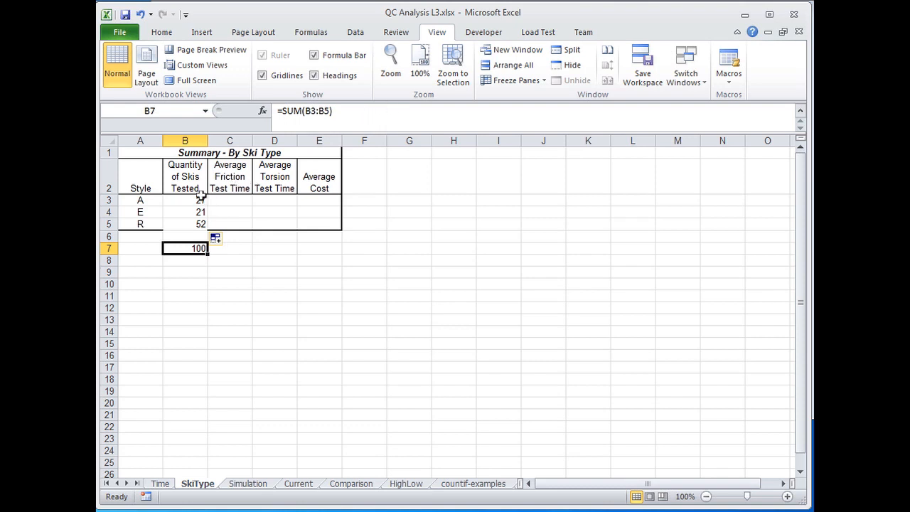
{"action": "left_click", "coordinate": [197, 201]}
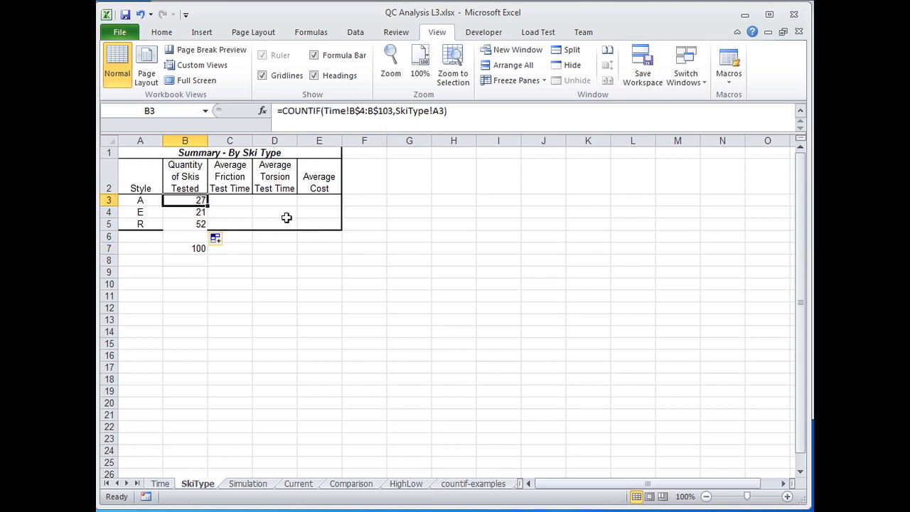
{"action": "left_click", "coordinate": [230, 201]}
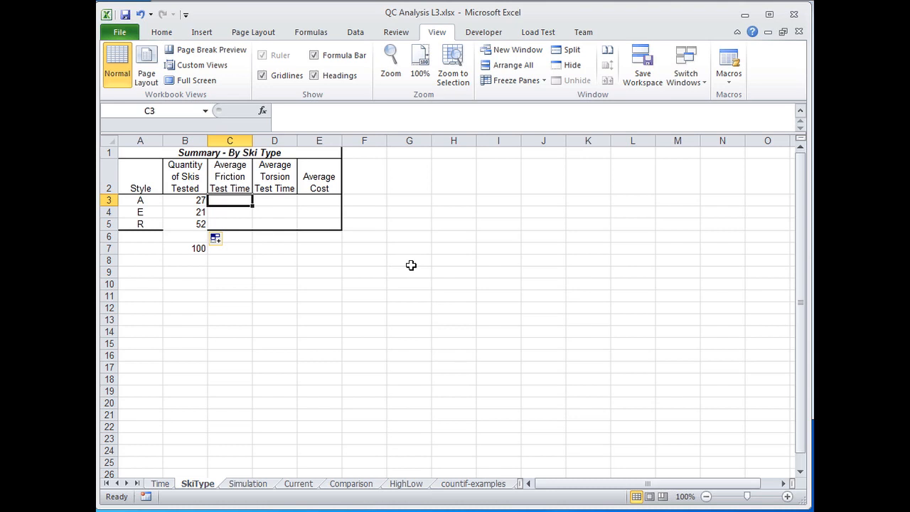
{"action": "type", "text": "=s"}
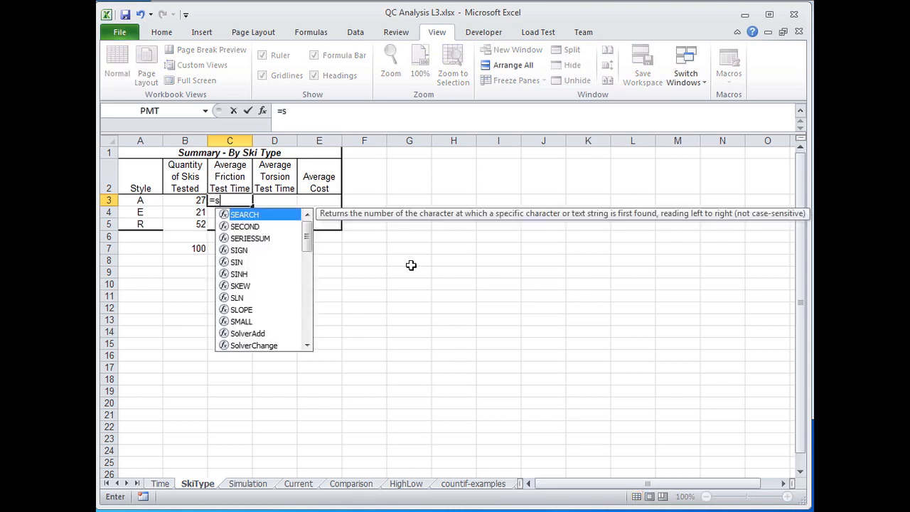
{"action": "type", "text": "umif"}
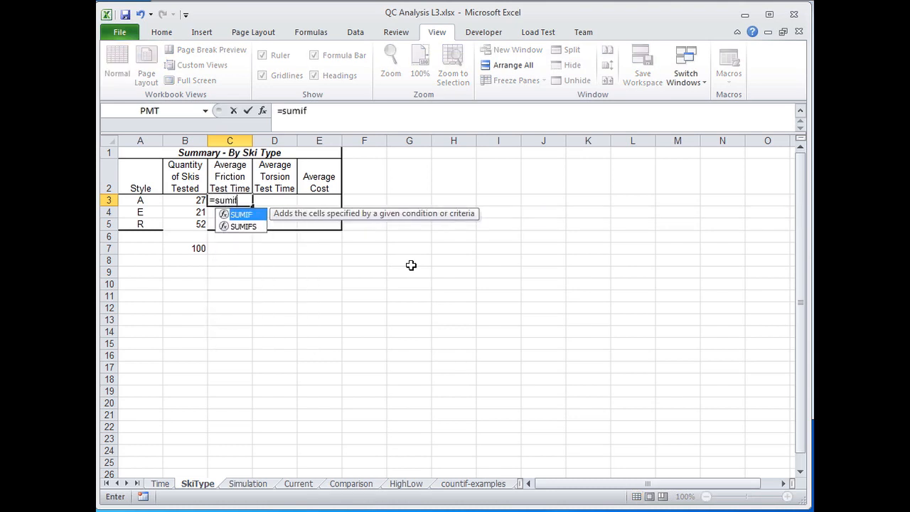
{"action": "type", "text": "("}
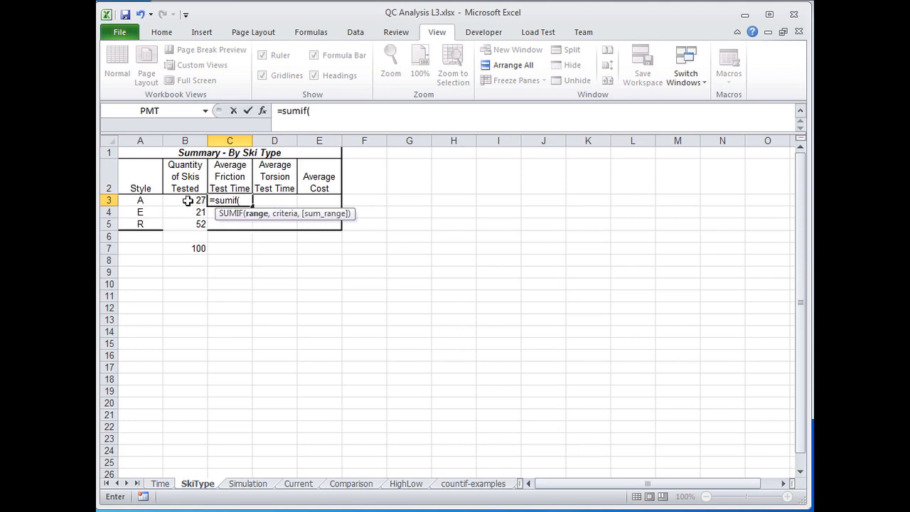
{"action": "key", "text": "Escape"}
Name the style column range B4:B103 on the Time sheet styles.
{"action": "left_click", "coordinate": [160, 485]}
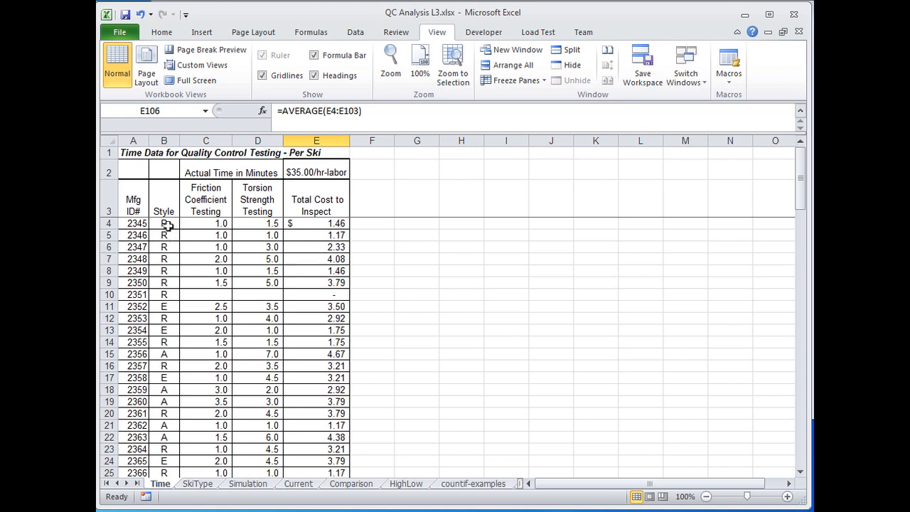
{"action": "left_click_drag", "start_coordinate": [166, 225], "coordinate": [165, 453]}
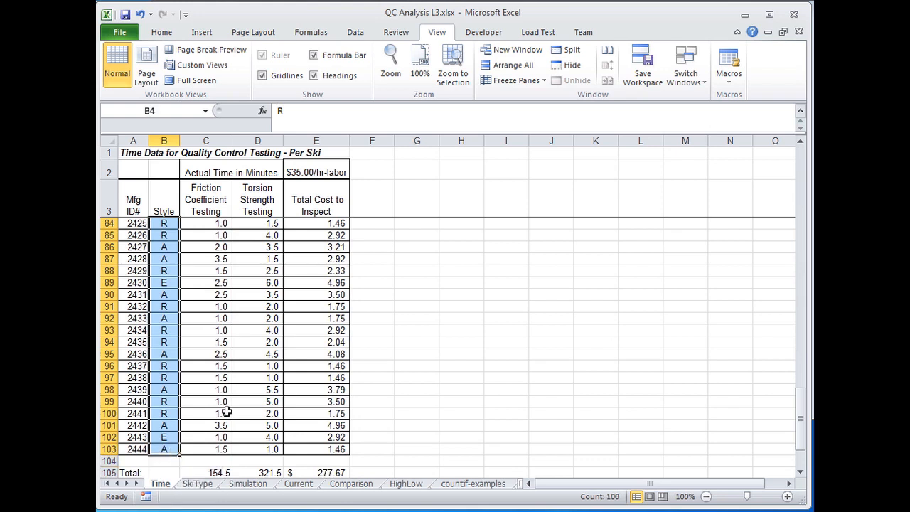
{"action": "left_click", "coordinate": [162, 111]}
{"action": "type", "text": "styles"}
{"action": "key", "text": "Return"}
Sum the friction test times of style A in SkiType cell C3 with =SUMIF(styles,A3,Time!C4:C103).
{"action": "left_click", "coordinate": [206, 486]}
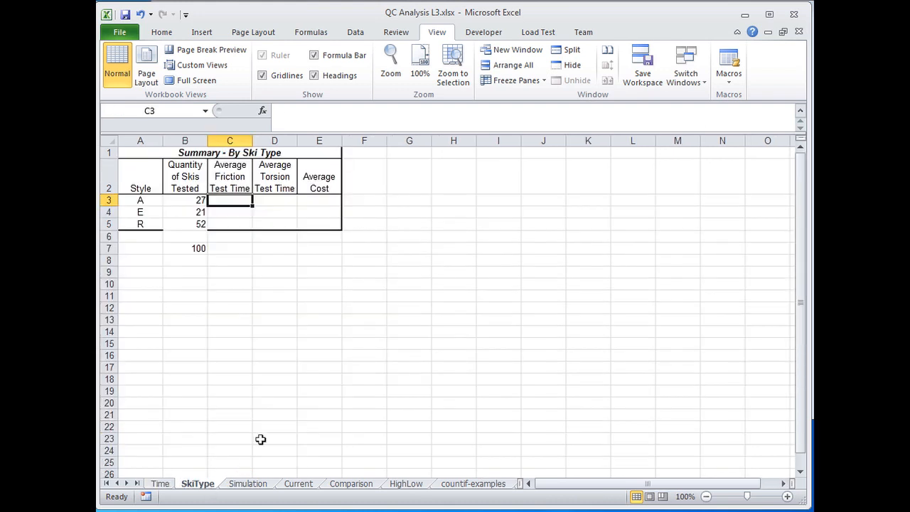
{"action": "left_click", "coordinate": [191, 200]}
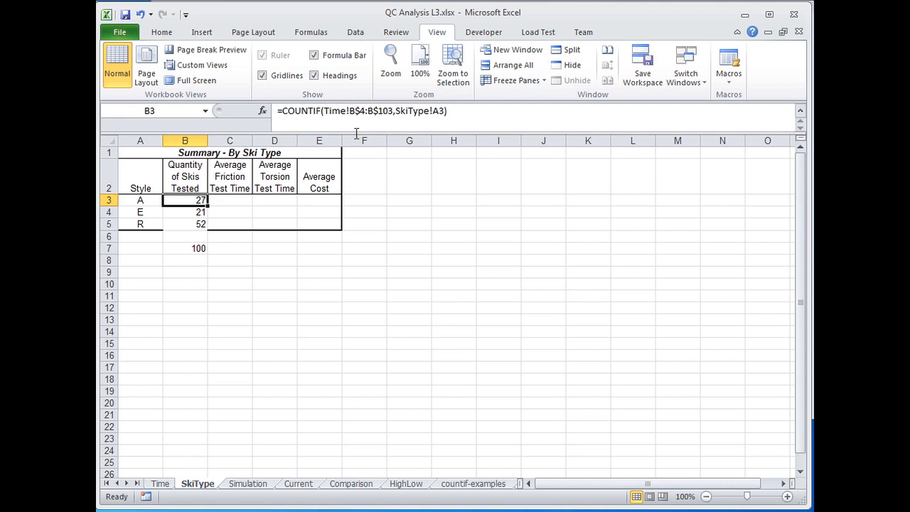
{"action": "left_click", "coordinate": [233, 202]}
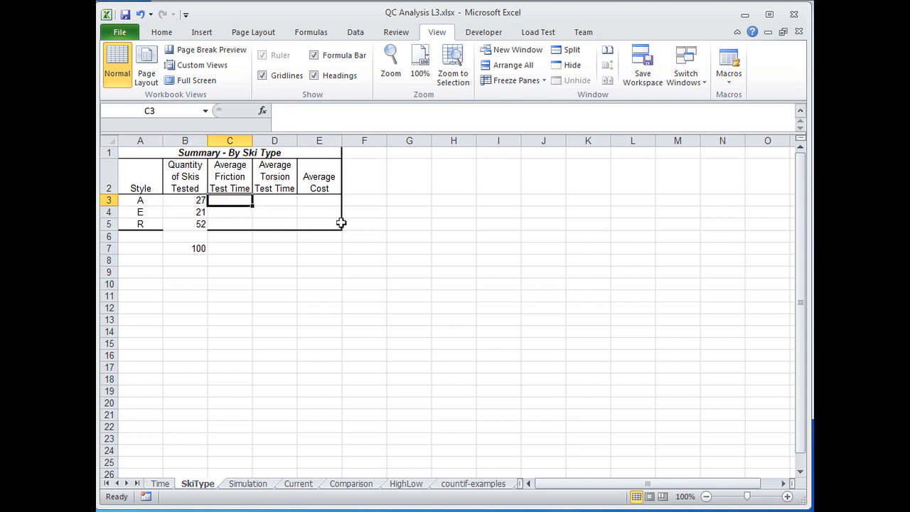
{"action": "type", "text": "=sum"}
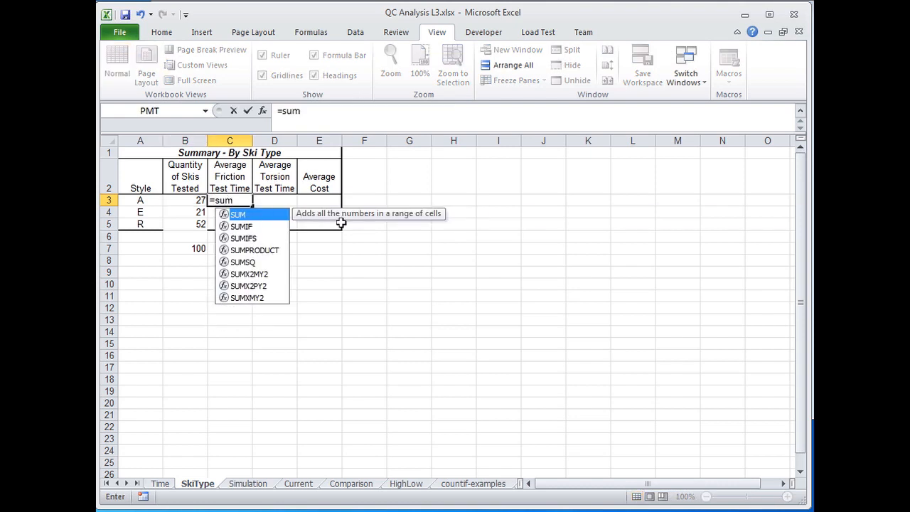
{"action": "type", "text": "if(sty"}
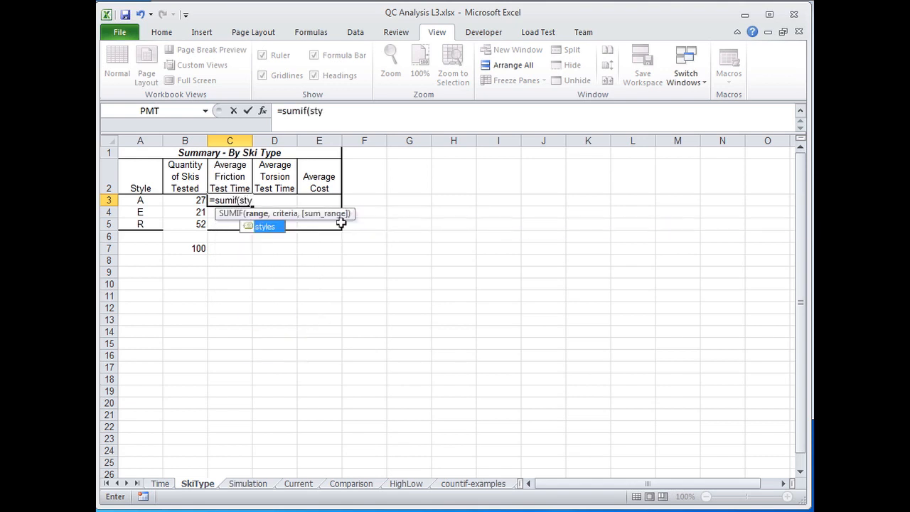
{"action": "key", "text": "Tab"}
{"action": "type", "text": ","}
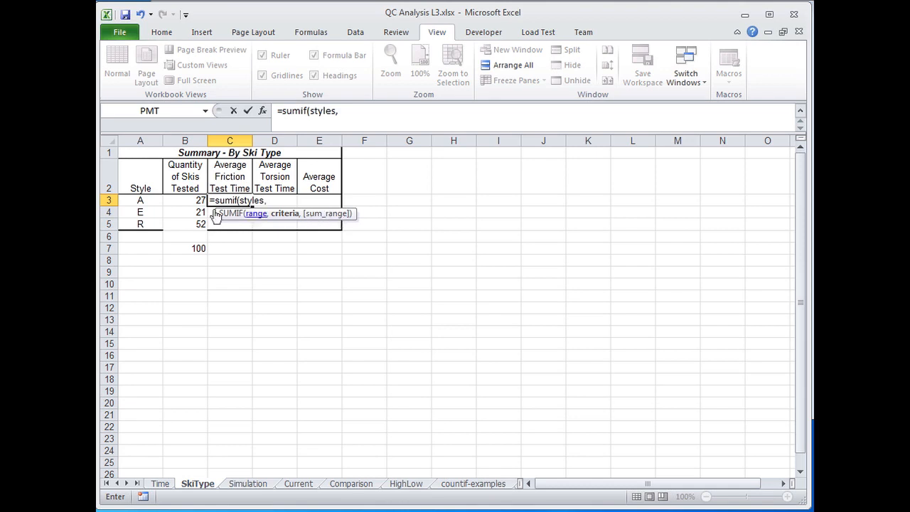
{"action": "left_click", "coordinate": [140, 201]}
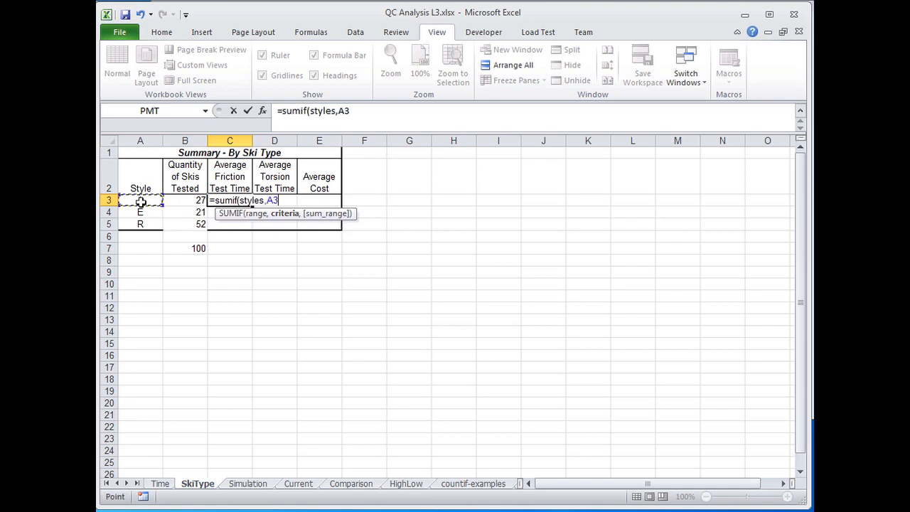
{"action": "type", "text": ","}
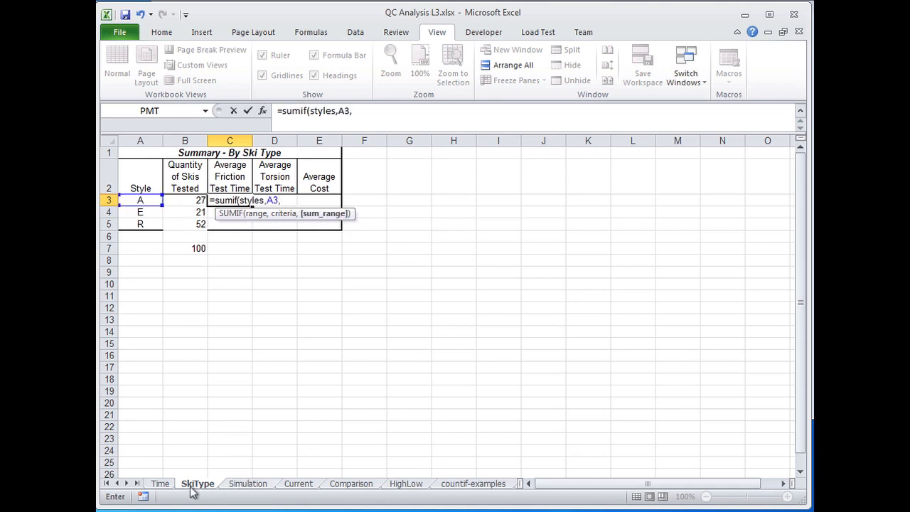
{"action": "left_click", "coordinate": [162, 484]}
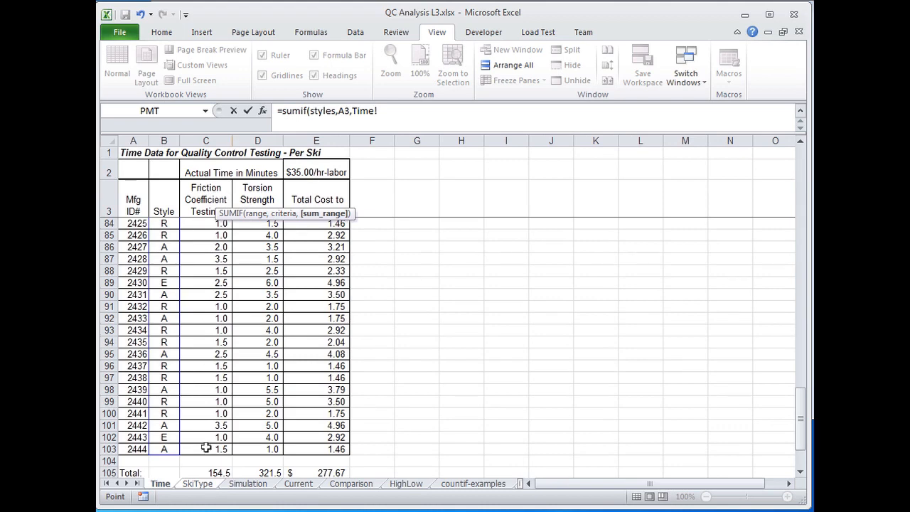
{"action": "left_click_drag", "start_coordinate": [206, 449], "coordinate": [207, 304]}
{"action": "left_click_drag", "start_coordinate": [210, 111], "coordinate": [206, 224]}
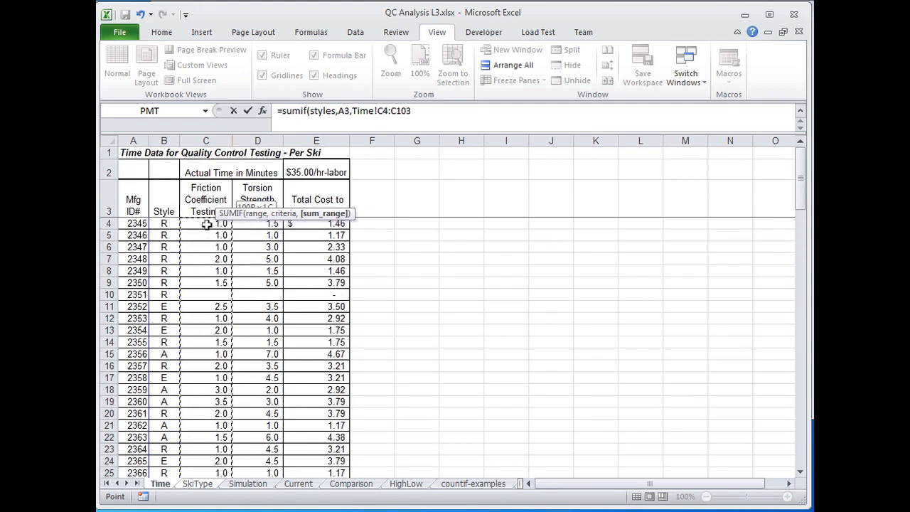
{"action": "left_click", "coordinate": [425, 110]}
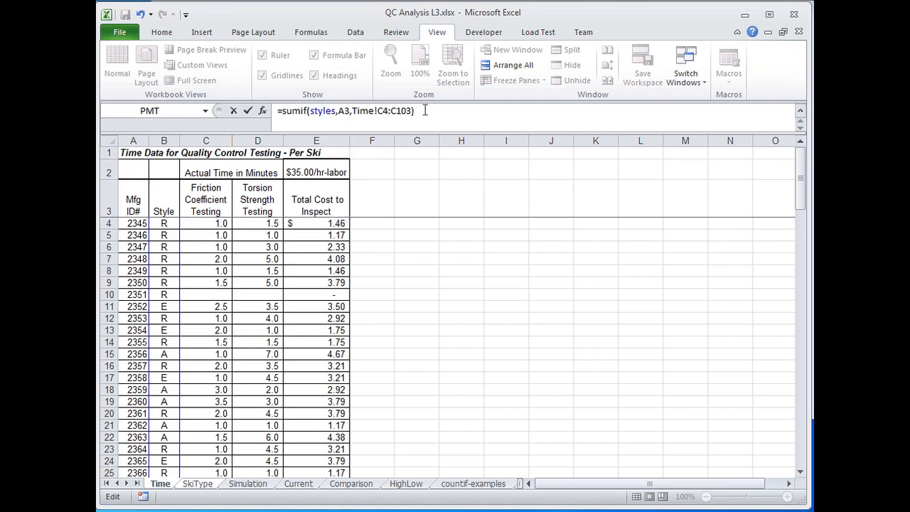
{"action": "key", "text": "Return"}
{"action": "key", "text": "Up"}
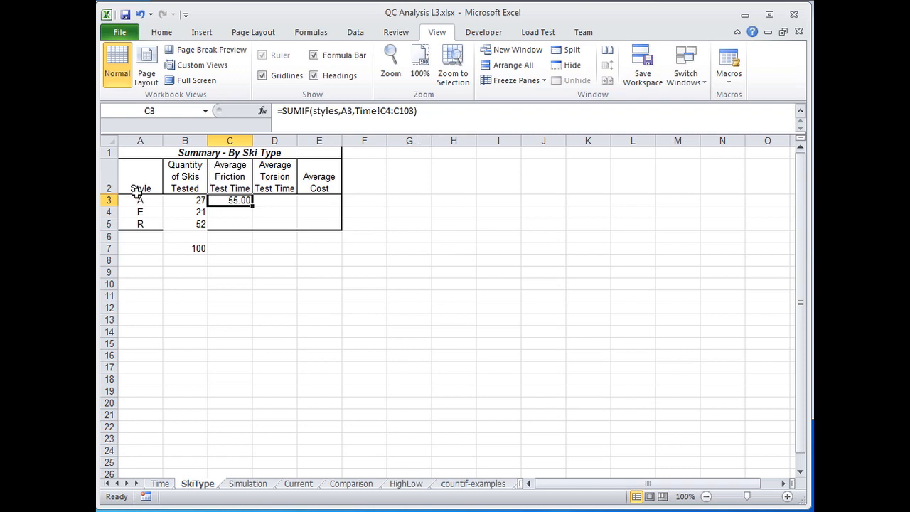
Divide the SUMIF formula in C3 by the quantity of skis tested in B3 to get the average.
{"action": "left_click", "coordinate": [438, 112]}
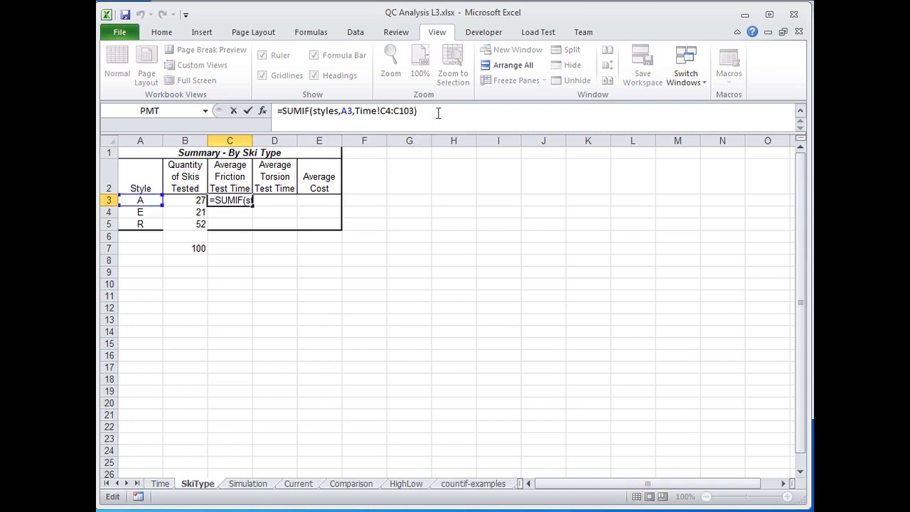
{"action": "type", "text": "/"}
{"action": "left_click", "coordinate": [187, 200]}
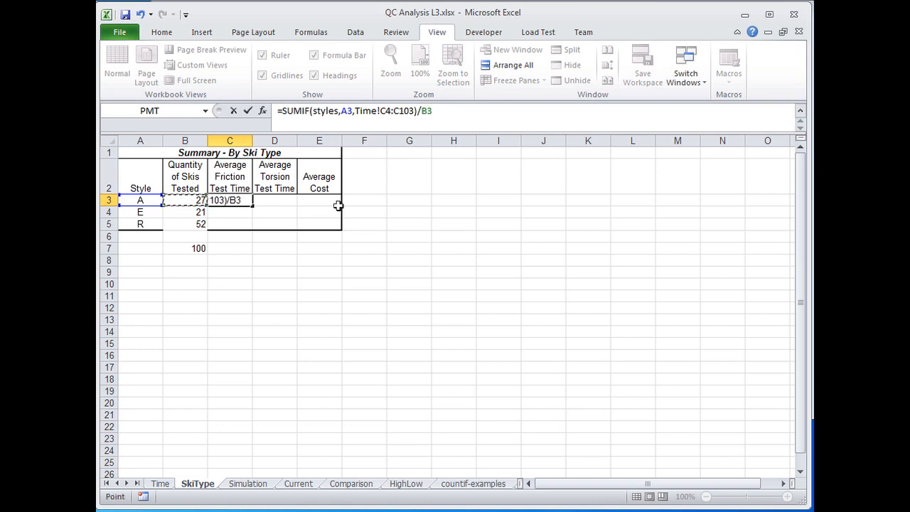
{"action": "key", "text": "Return"}
{"action": "key", "text": "Up"}
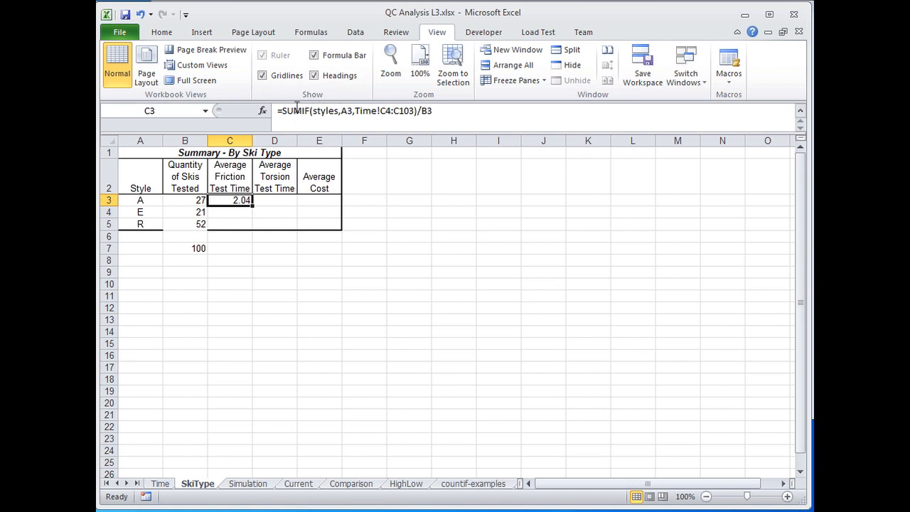
Replace the formula in C3 with =AVERAGEIF(styles,A3,Time!C4:C103) to average the friction test time of style A.
{"action": "left_click_drag", "start_coordinate": [283, 111], "coordinate": [302, 112]}
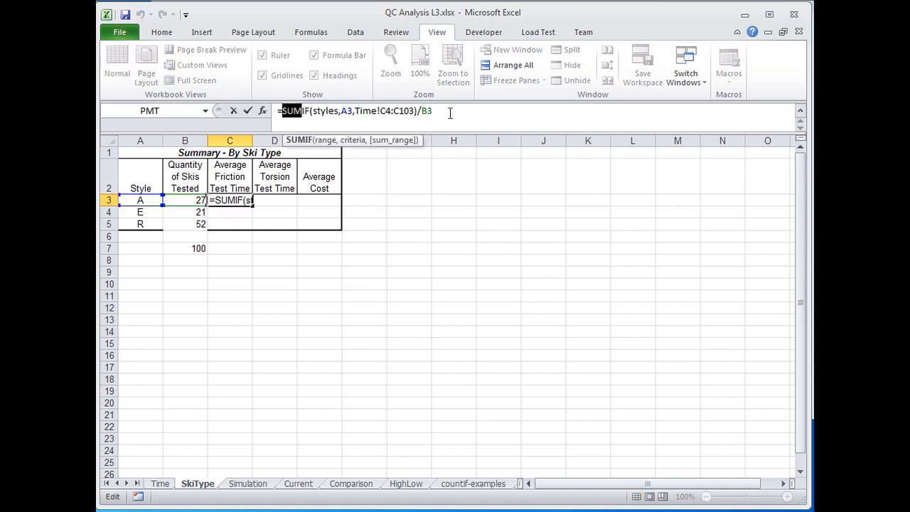
{"action": "left_click_drag", "start_coordinate": [450, 112], "coordinate": [282, 111]}
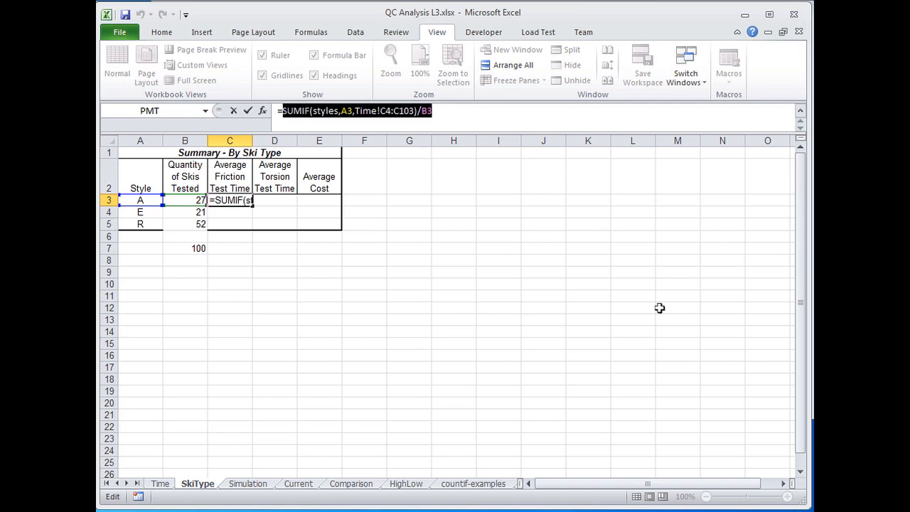
{"action": "type", "text": "Aver"}
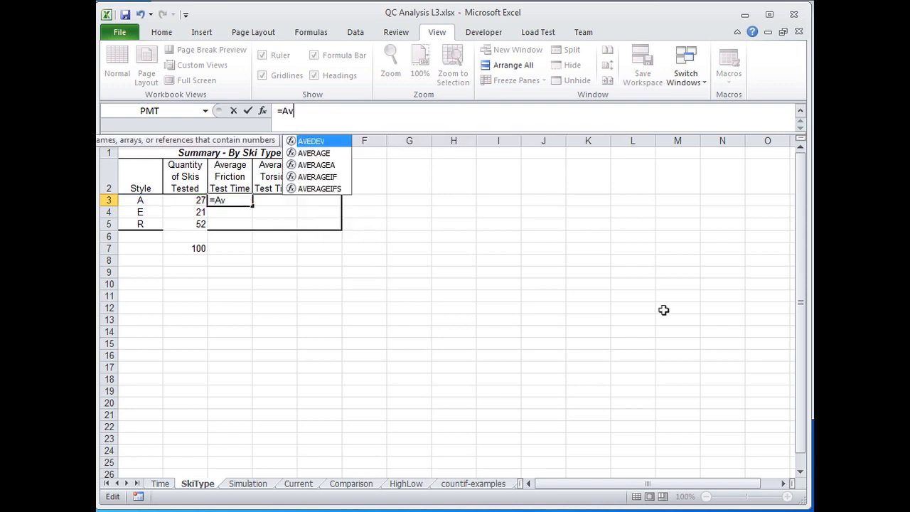
{"action": "key", "text": "Down"}
{"action": "key", "text": "Down"}
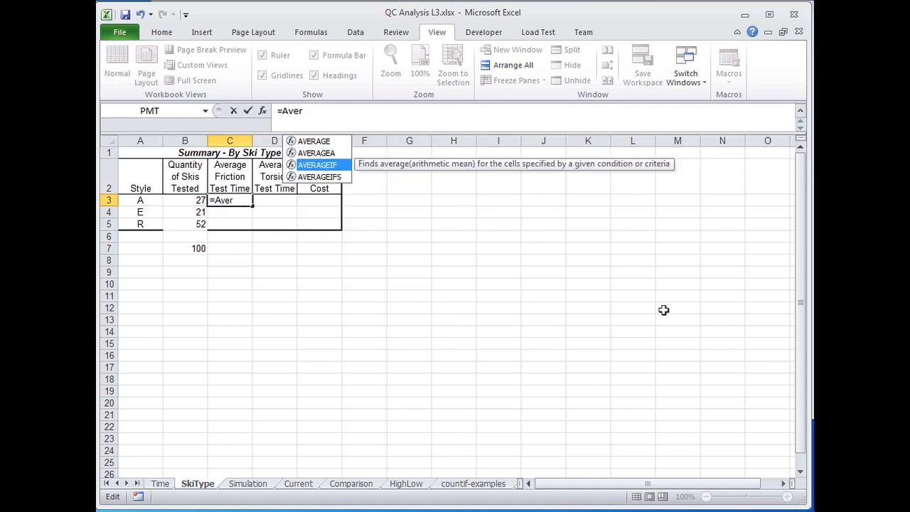
{"action": "key", "text": "Tab"}
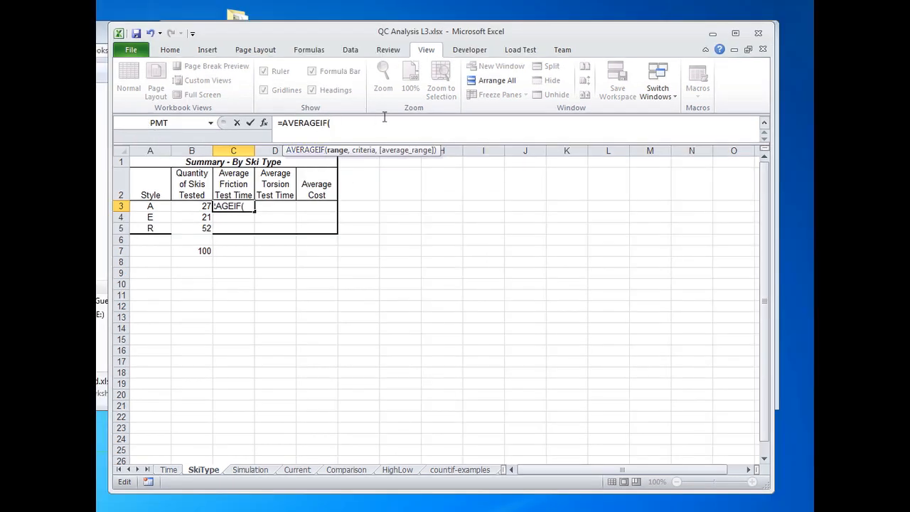
{"action": "type", "text": "sty"}
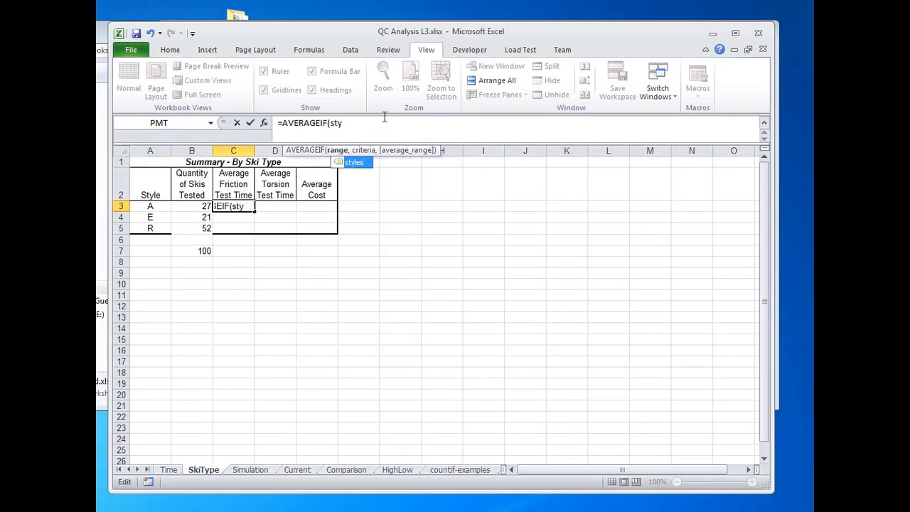
{"action": "key", "text": "Tab"}
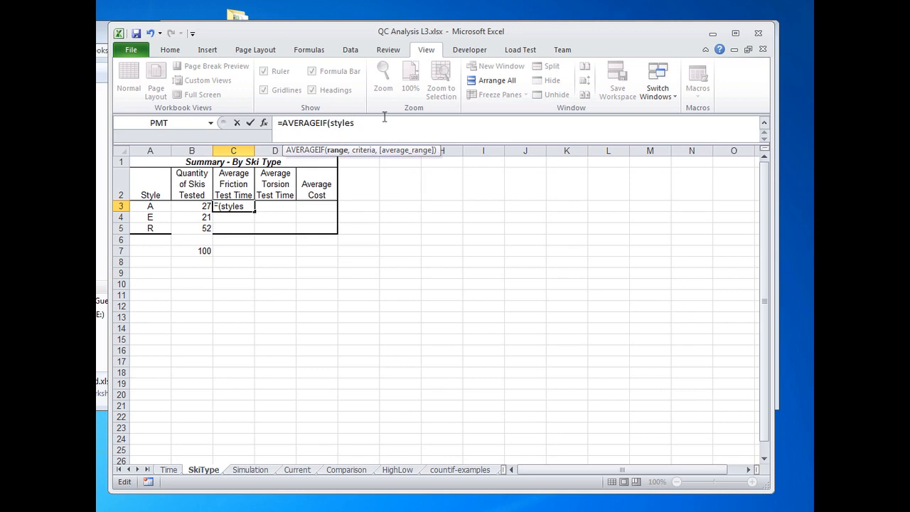
{"action": "type", "text": ","}
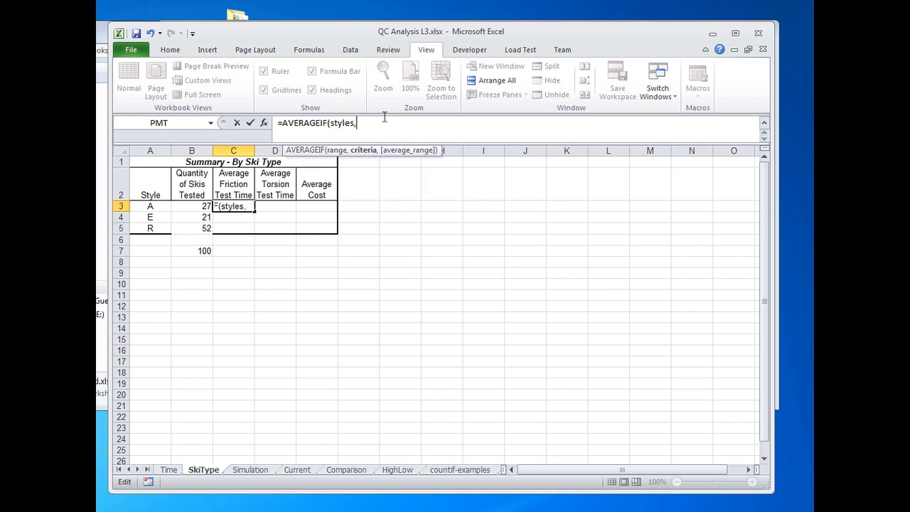
{"action": "left_click", "coordinate": [154, 206]}
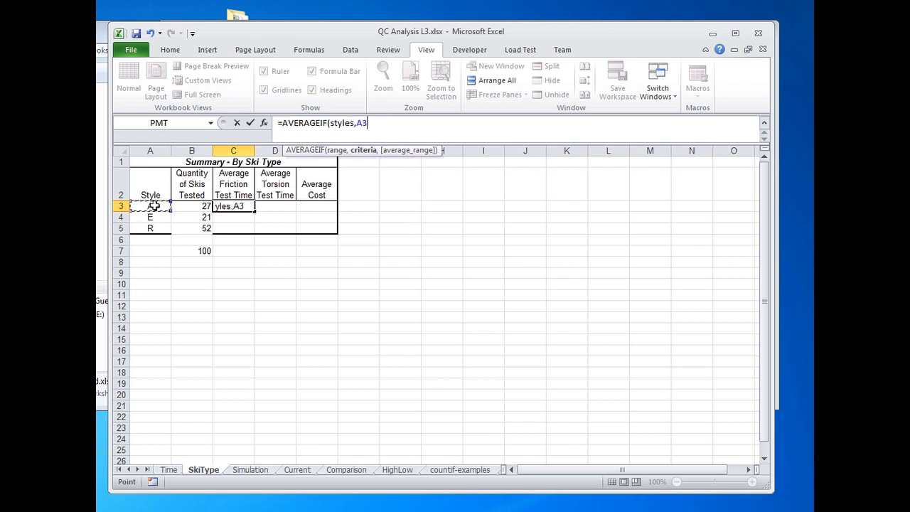
{"action": "type", "text": ","}
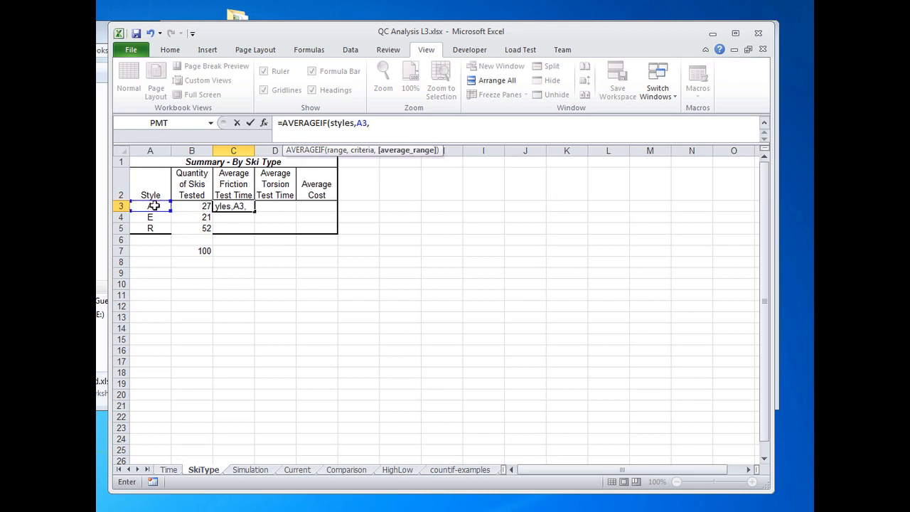
{"action": "left_click", "coordinate": [169, 470]}
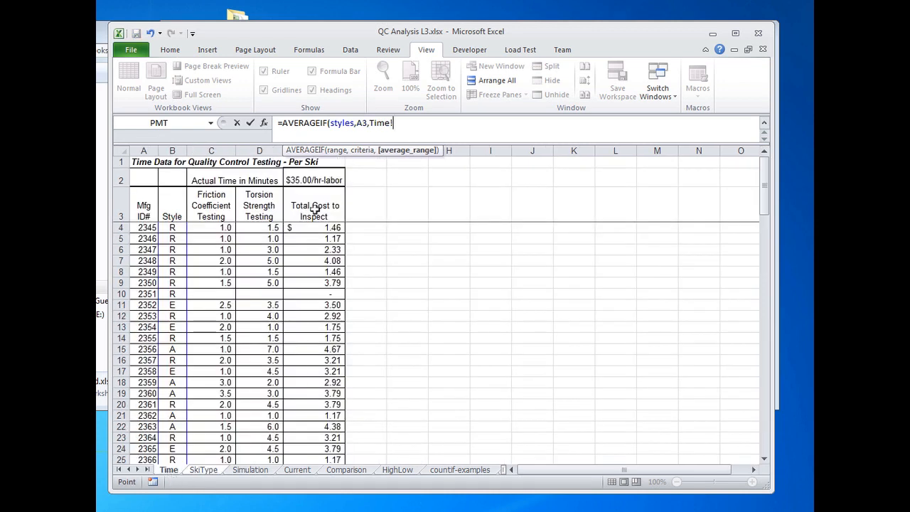
{"action": "left_click_drag", "start_coordinate": [220, 228], "coordinate": [225, 442]}
{"action": "left_click", "coordinate": [440, 122]}
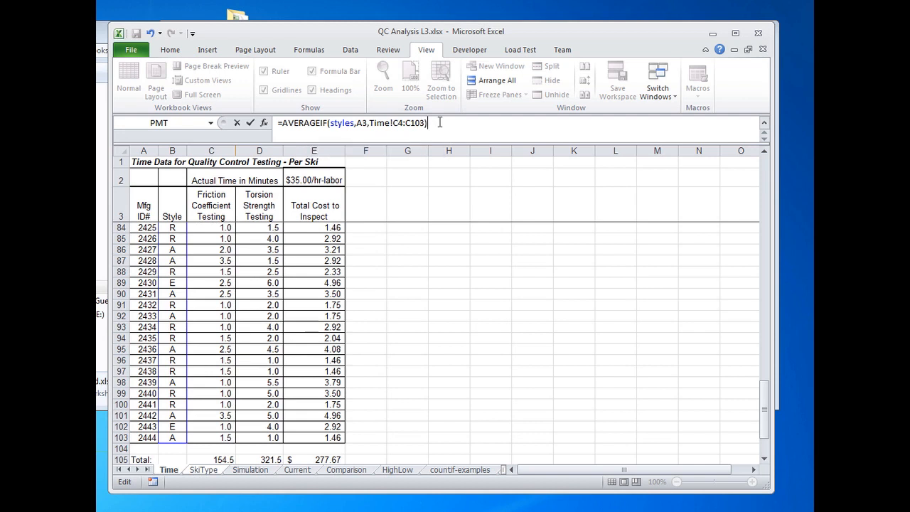
{"action": "key", "text": "Return"}
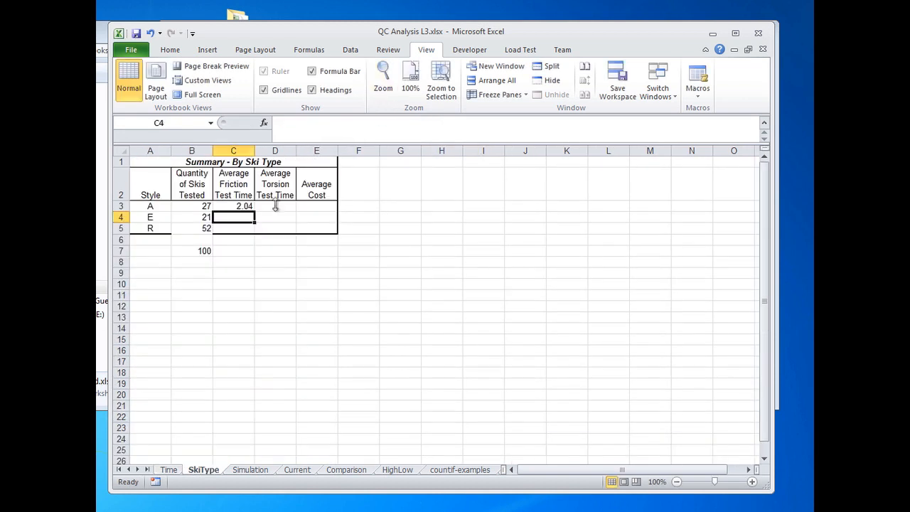
{"action": "left_click", "coordinate": [241, 207]}
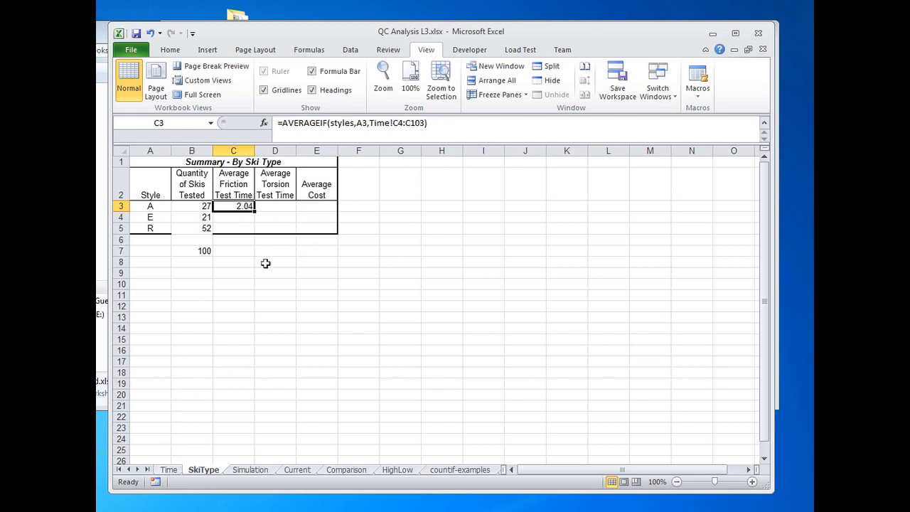
Compare the order of the friction, torsion and cost headings in the SkiType summary with the columns on the Time sheet.
{"action": "left_click", "coordinate": [240, 187]}
{"action": "left_click", "coordinate": [283, 185]}
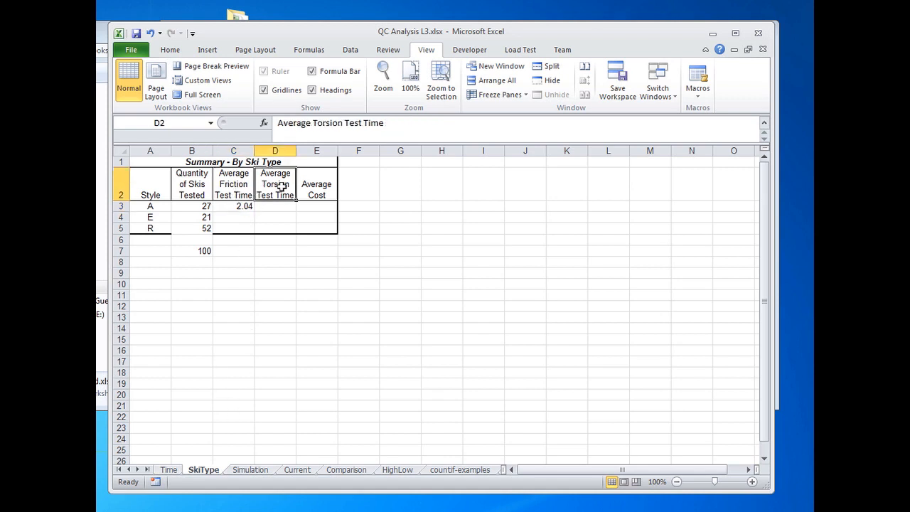
{"action": "left_click", "coordinate": [323, 185]}
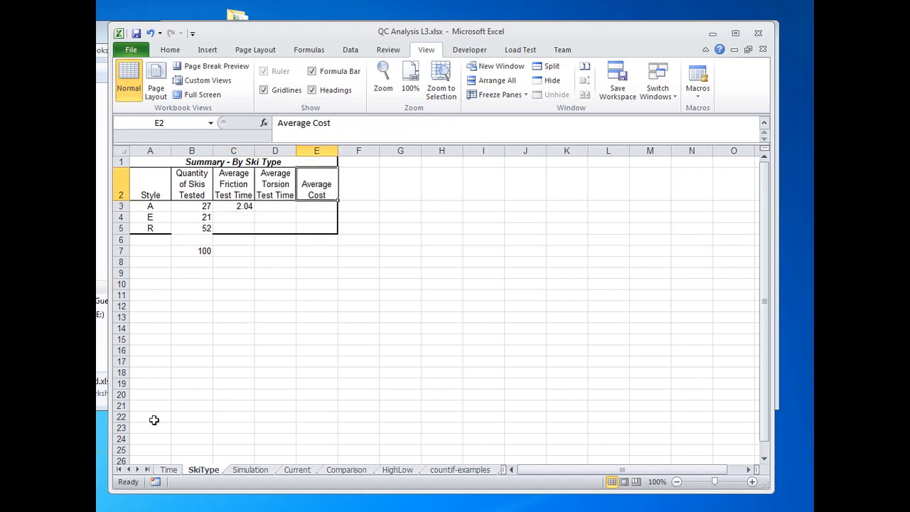
{"action": "left_click", "coordinate": [169, 470]}
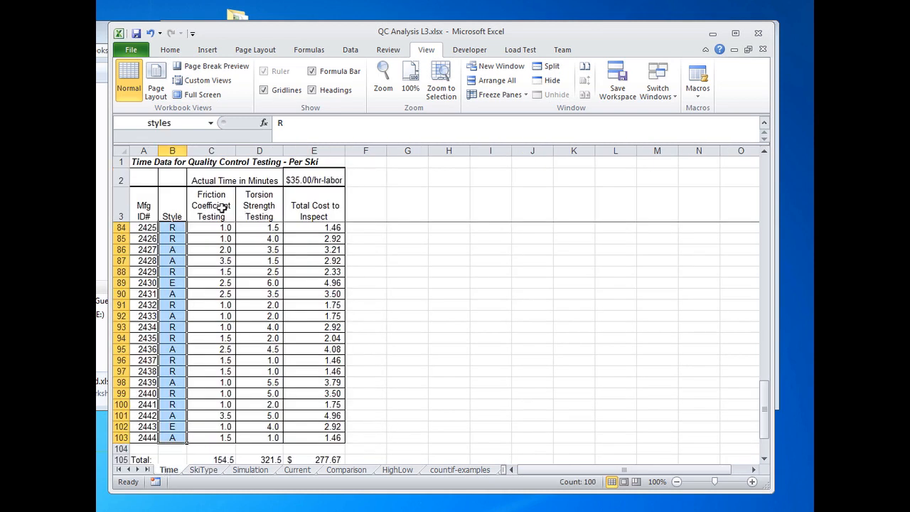
{"action": "left_click", "coordinate": [222, 207]}
{"action": "left_click", "coordinate": [260, 206]}
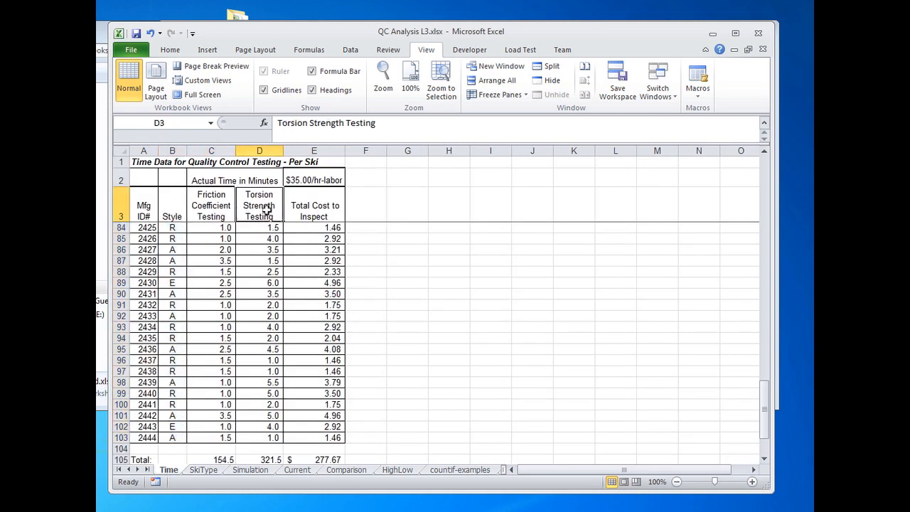
{"action": "left_click", "coordinate": [331, 208]}
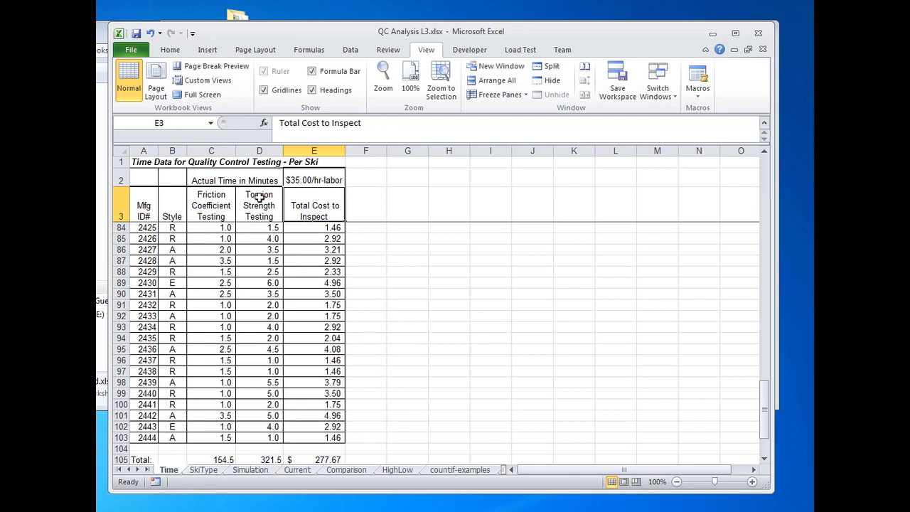
{"action": "left_click", "coordinate": [220, 475]}
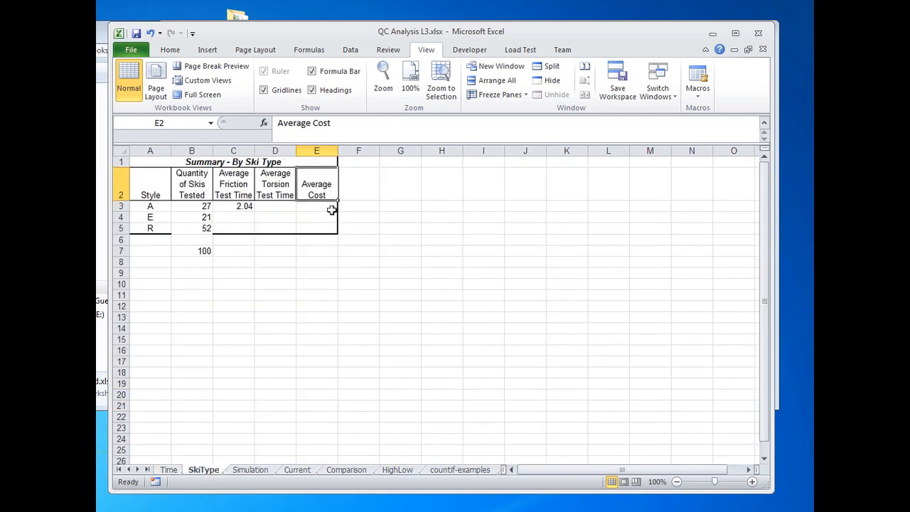
Fix the column of the style criterion in the C3 AVERAGEIF formula by changing it to $A3.
{"action": "left_click", "coordinate": [248, 206]}
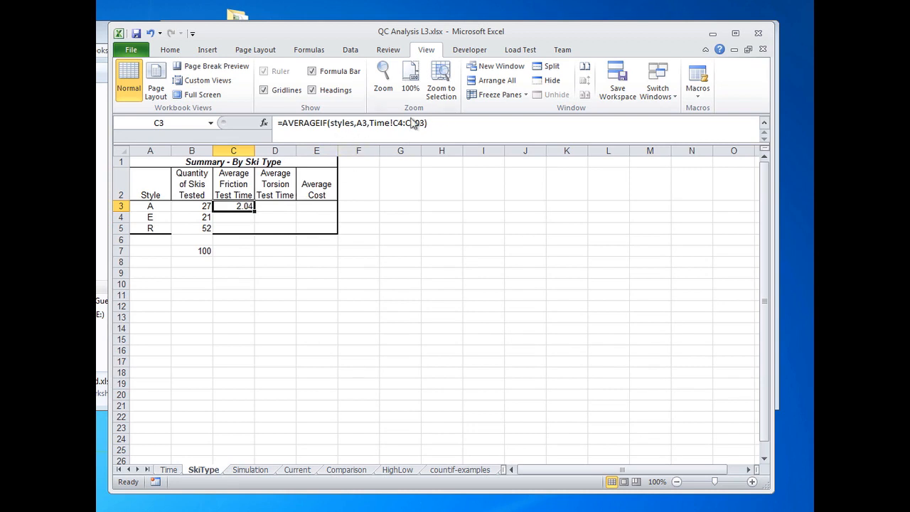
{"action": "left_click", "coordinate": [358, 123]}
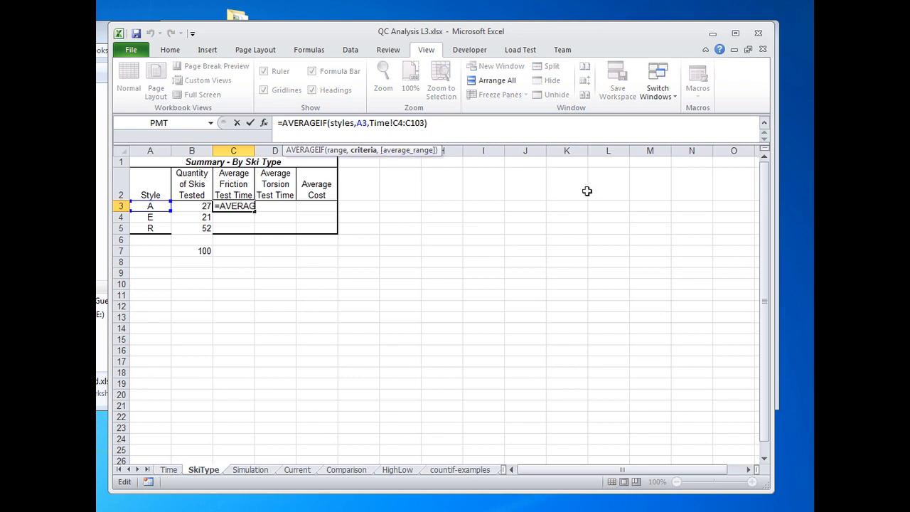
{"action": "type", "text": "$"}
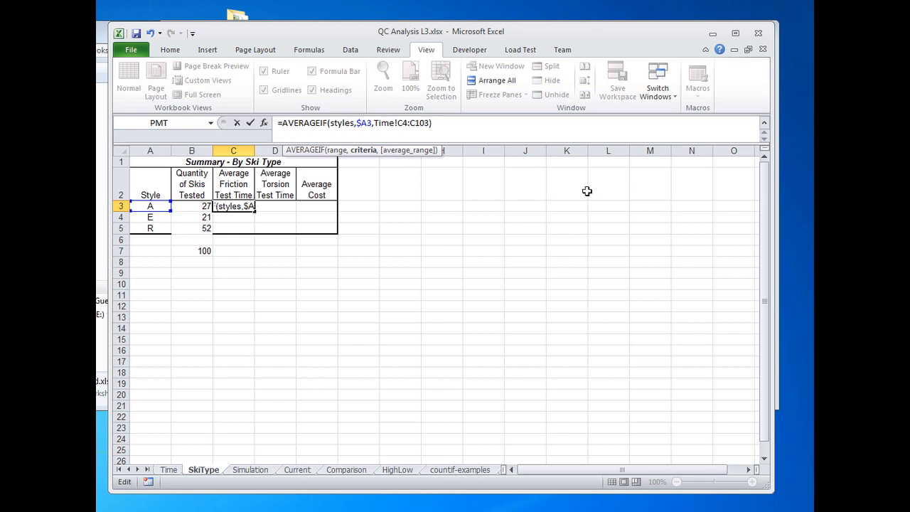
Fix the rows of the averaging range in the C3 formula so it reads Time!C$4:C$103.
{"action": "key", "text": "Right"}
{"action": "key", "text": "Right"}
{"action": "key", "text": "Right"}
{"action": "key", "text": "Right"}
{"action": "key", "text": "Right"}
{"action": "key", "text": "Right"}
{"action": "key", "text": "Right"}
{"action": "key", "text": "Right"}
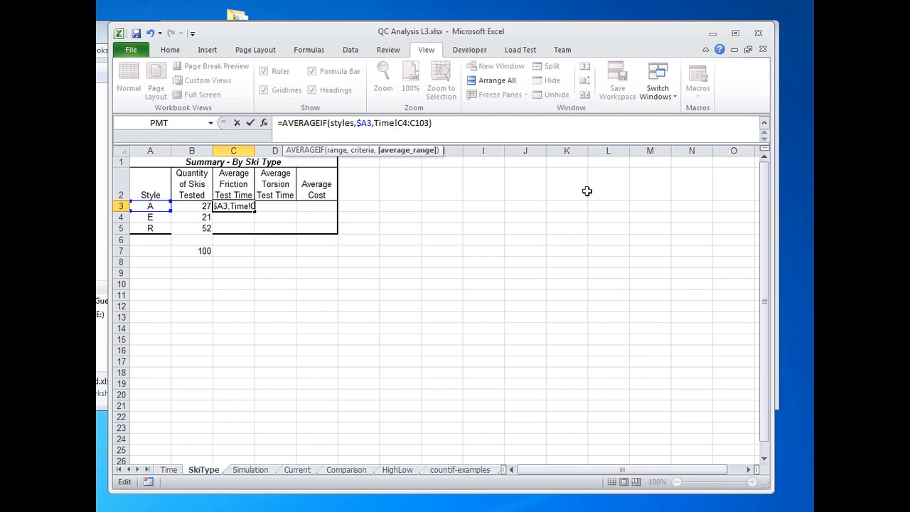
{"action": "key", "text": "Right"}
{"action": "type", "text": "$"}
{"action": "key", "text": "Right"}
{"action": "key", "text": "Right"}
{"action": "key", "text": "Right"}
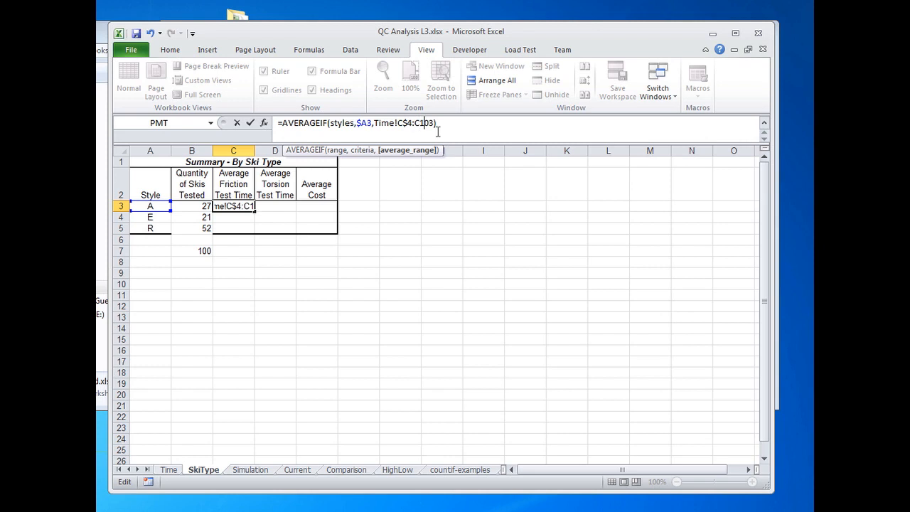
{"action": "type", "text": "$"}
{"action": "key", "text": "Return"}
Fill the AVERAGEIF formula from C3 across and down through E5, covering all three styles and both times plus cost.
{"action": "key", "text": "Up"}
{"action": "key", "text": "shift+Right"}
{"action": "key", "text": "shift+Right"}
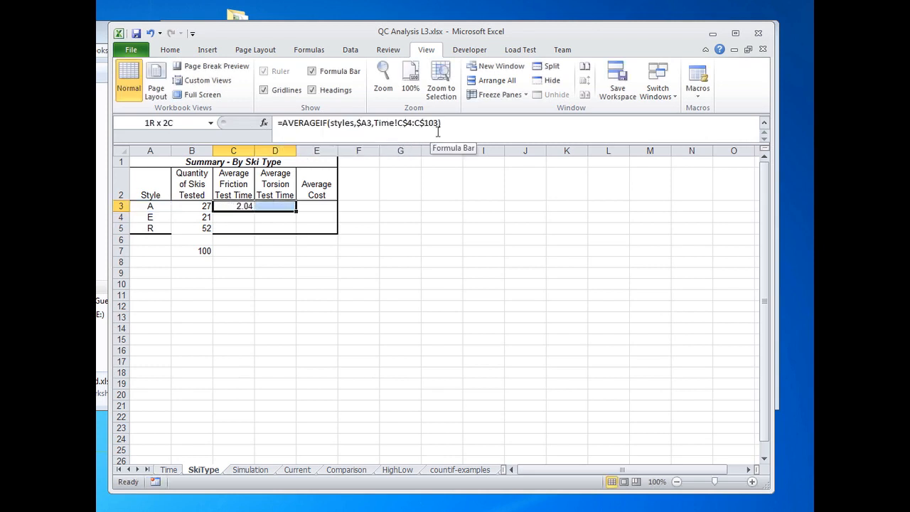
{"action": "key", "text": "Left"}
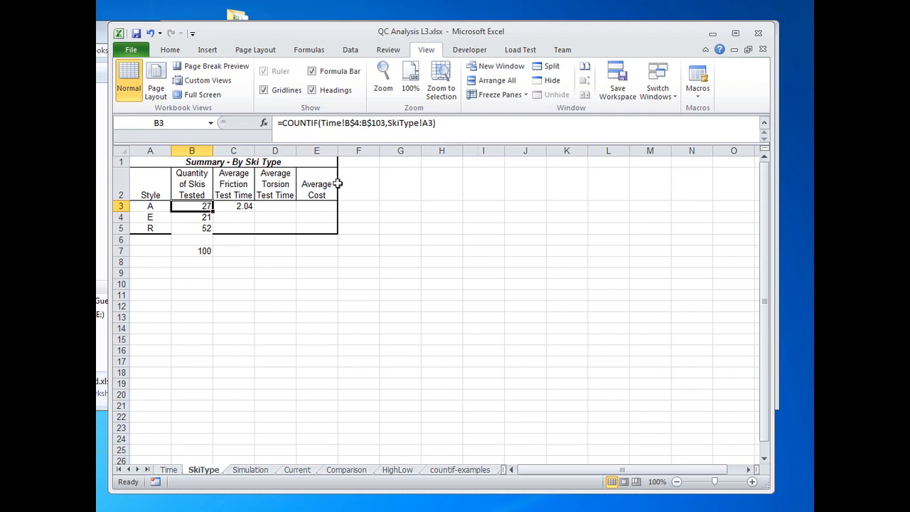
{"action": "left_click", "coordinate": [244, 206]}
{"action": "left_click_drag", "start_coordinate": [253, 212], "coordinate": [341, 232]}
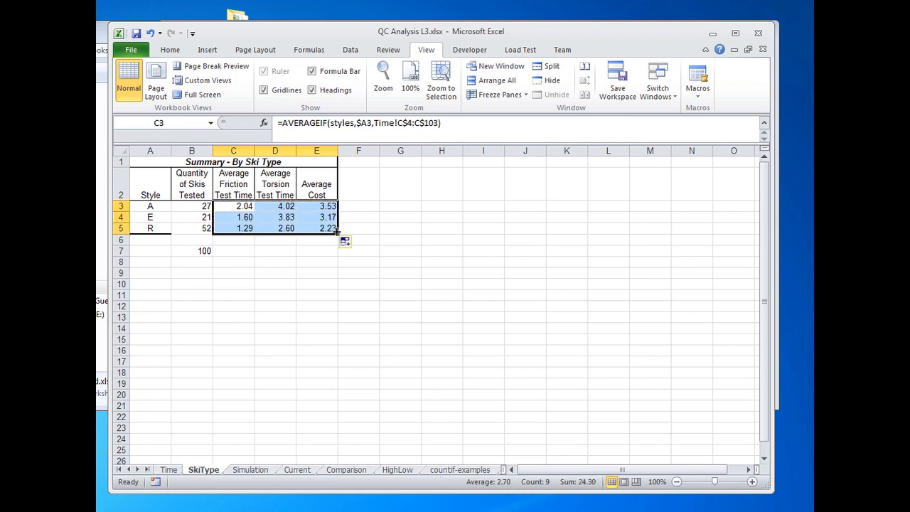
{"action": "left_click", "coordinate": [245, 228]}
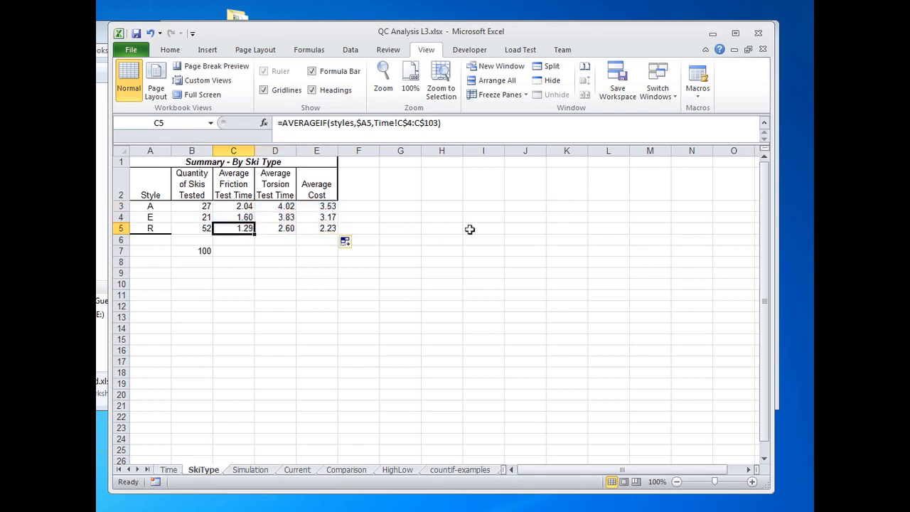
Apply a thick box border around the summary table A1:E5 and clear the quantity total in B7.
{"action": "left_click_drag", "start_coordinate": [181, 162], "coordinate": [246, 227]}
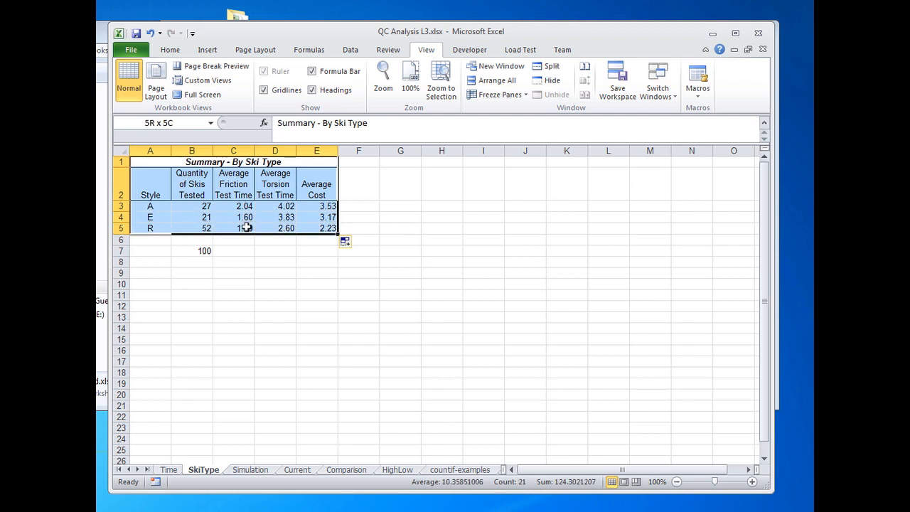
{"action": "left_click", "coordinate": [174, 53]}
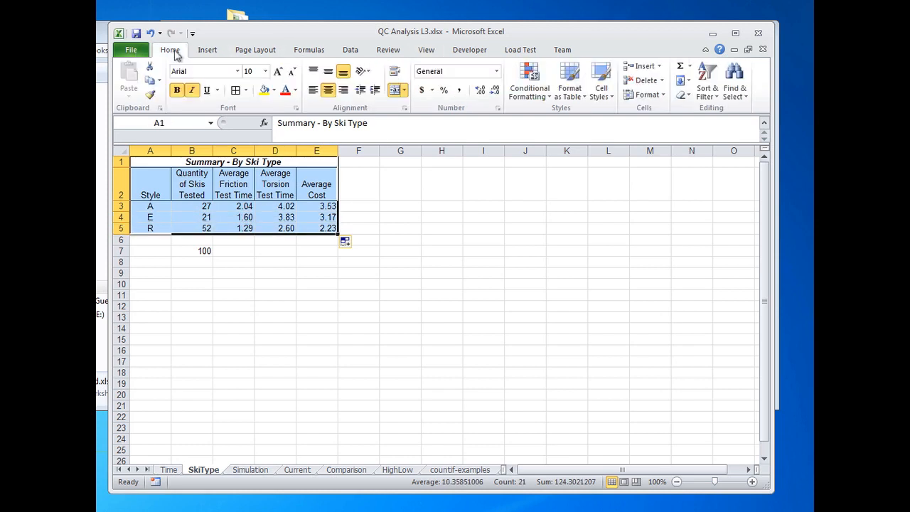
{"action": "left_click", "coordinate": [245, 90]}
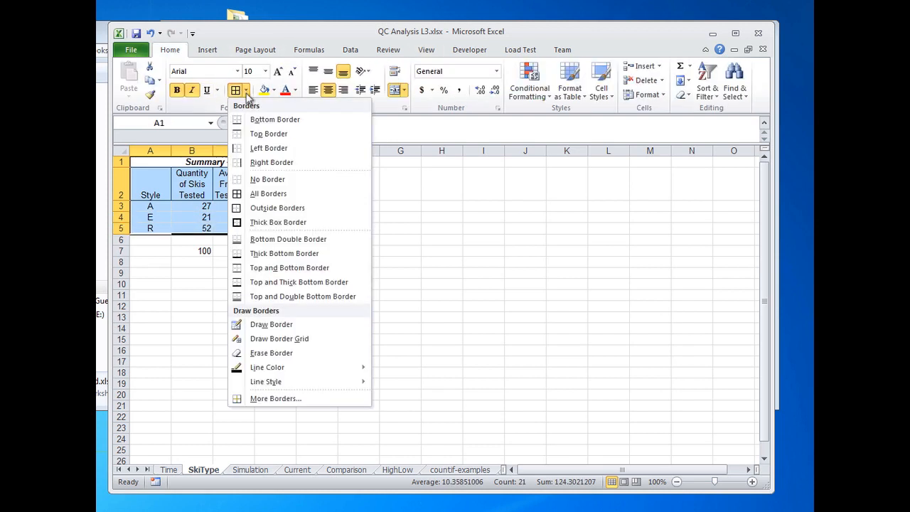
{"action": "left_click", "coordinate": [274, 222]}
{"action": "left_click", "coordinate": [204, 251]}
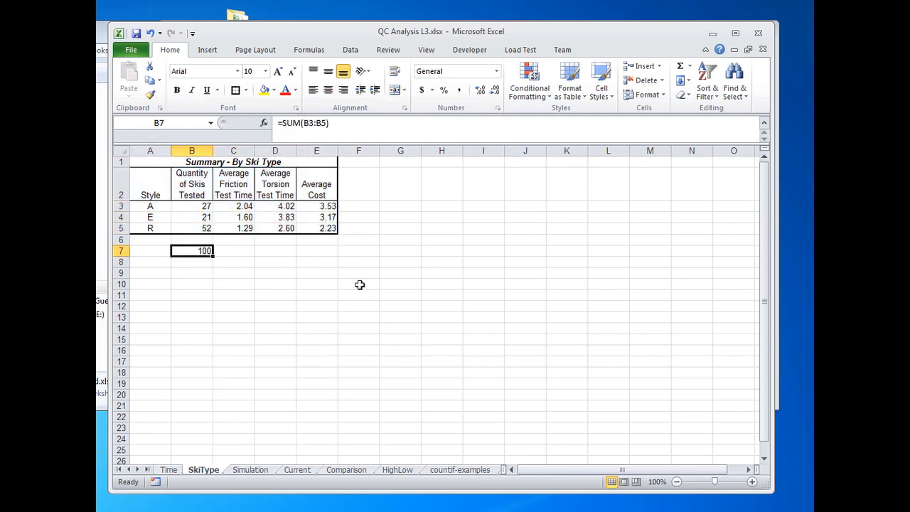
{"action": "key", "text": "Delete"}
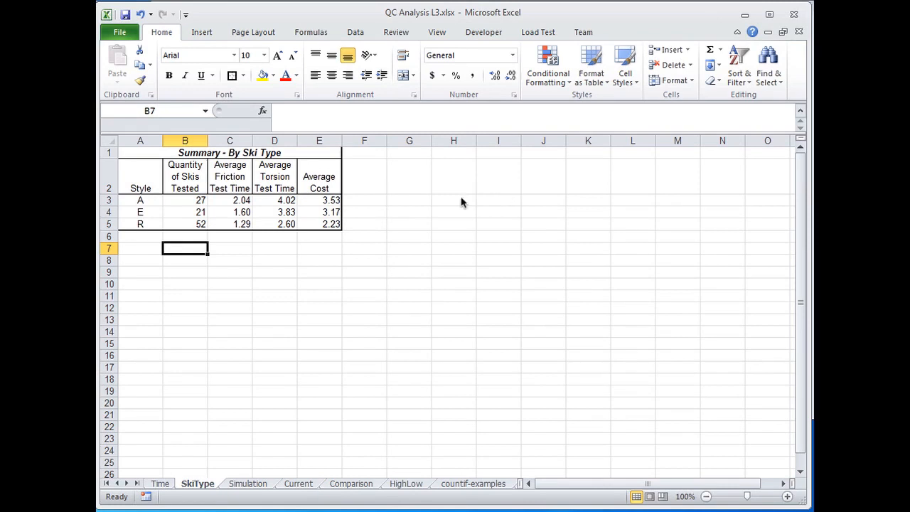
Examine the average cost of styles A, E and R in E3:E5 and compare them with each other.
{"action": "left_click", "coordinate": [334, 204]}
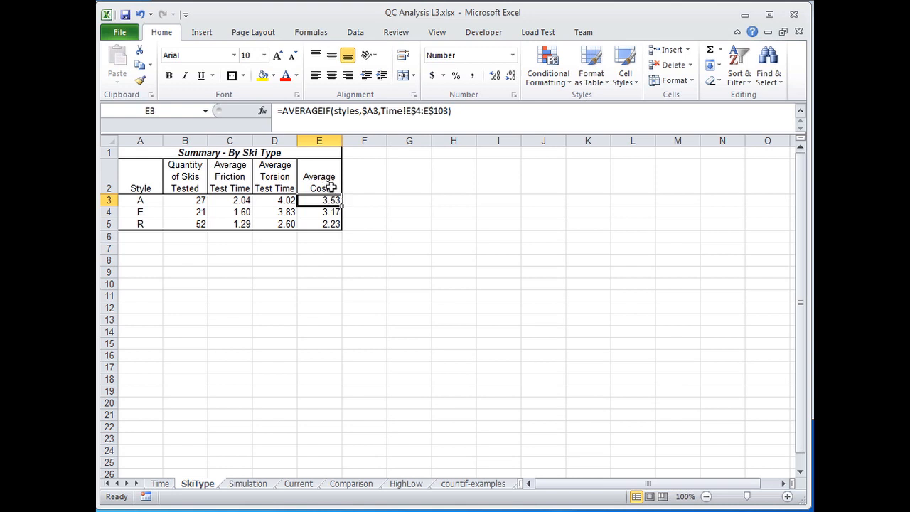
{"action": "left_click", "coordinate": [152, 200]}
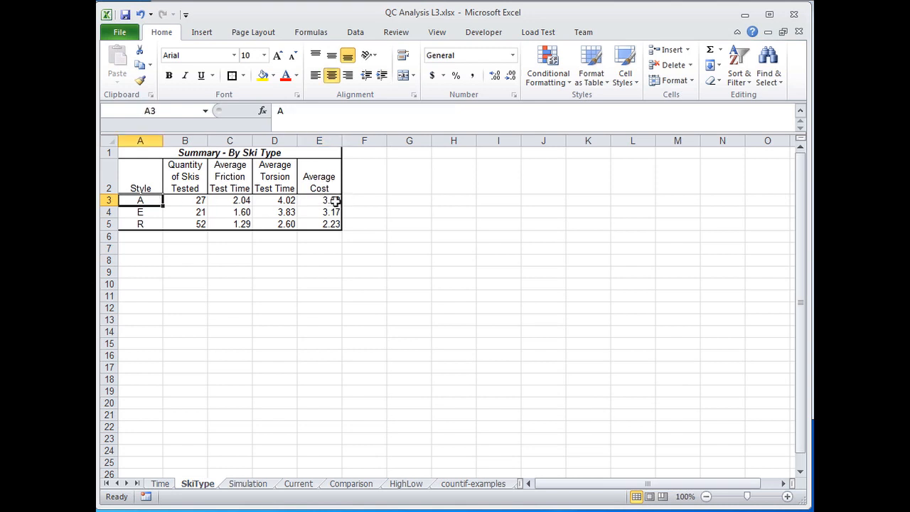
{"action": "left_click", "coordinate": [334, 200]}
{"action": "key", "text": "Down"}
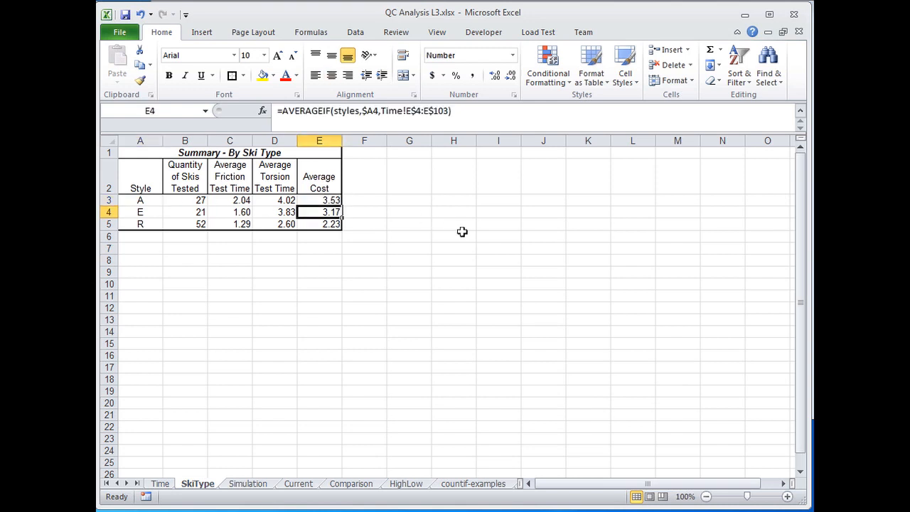
{"action": "key", "text": "Down"}
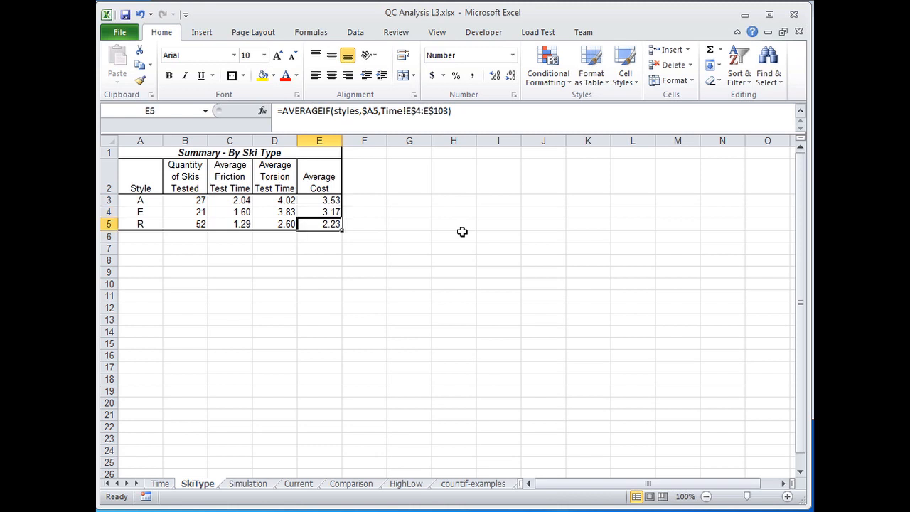
{"action": "key", "text": "Up"}
{"action": "key", "text": "Up"}
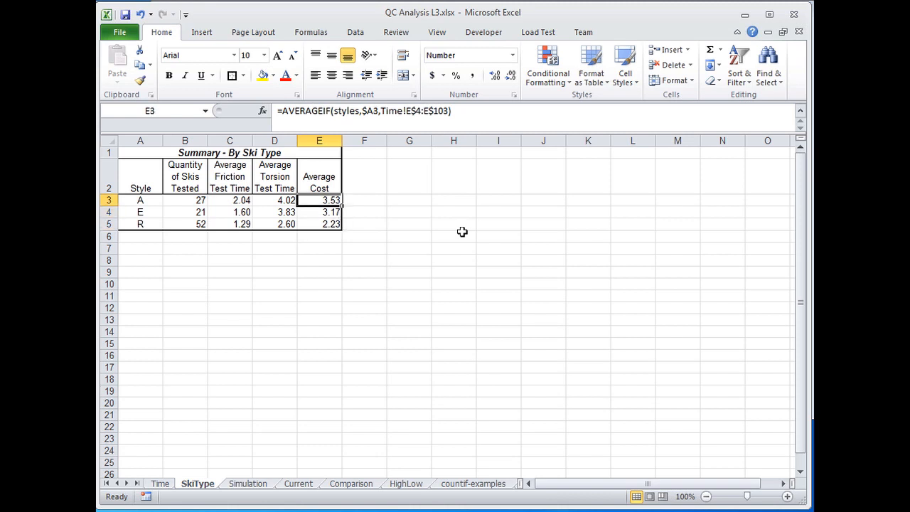
{"action": "key", "text": "Down"}
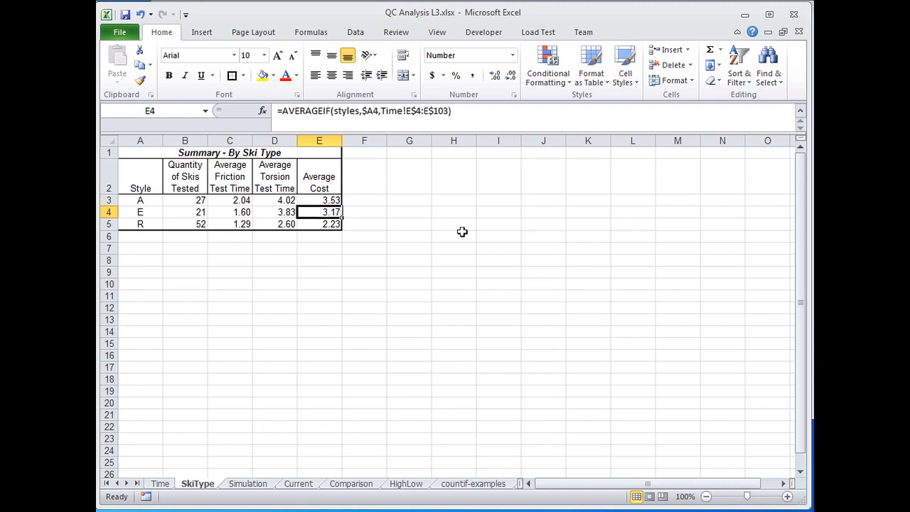
{"action": "key", "text": "Down"}
{"action": "key", "text": "Up"}
{"action": "key", "text": "Down"}
{"action": "key", "text": "Up"}
{"action": "key", "text": "Down"}
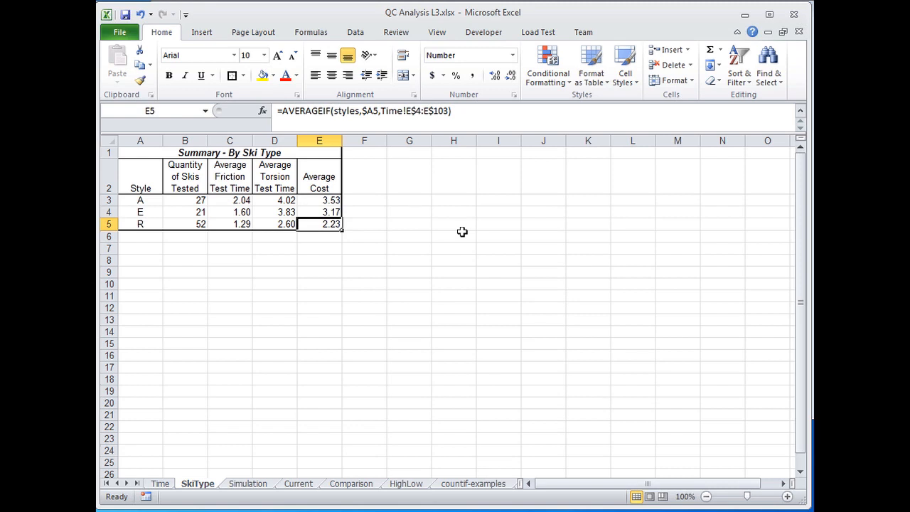